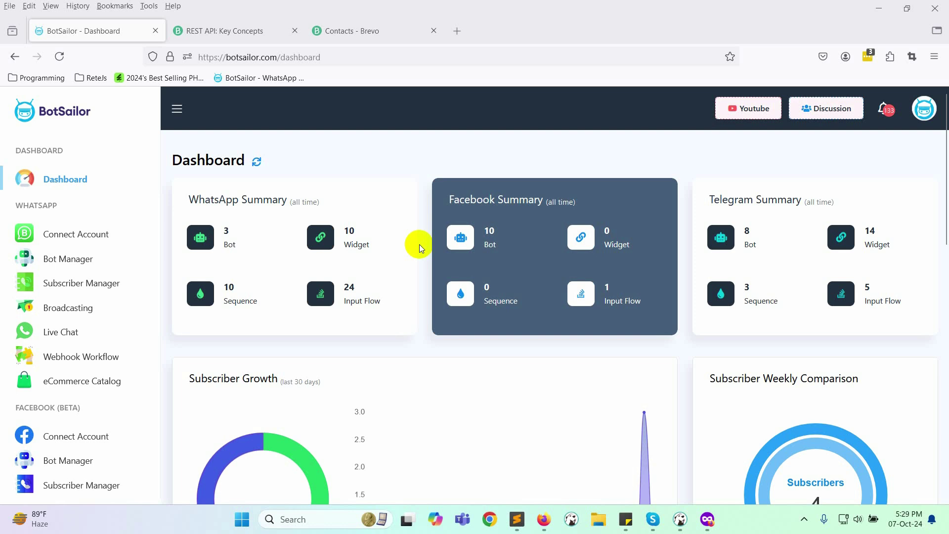
Step: From Settings, open the WhatsApp HTTP API integration listing the Brevo and WordPress endpoints
{"action": "scroll", "coordinate": [99, 396], "scroll_direction": "down", "scroll_amount": 8}
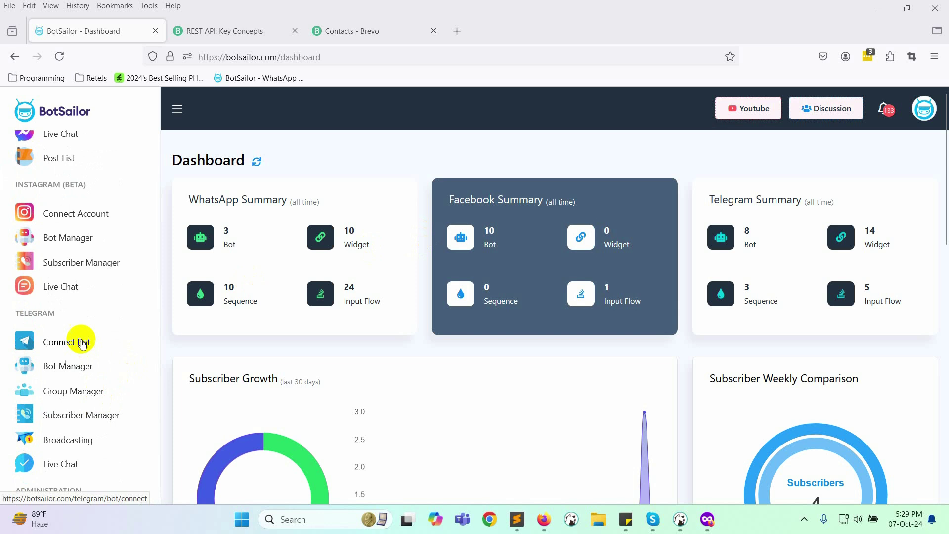
{"action": "scroll", "coordinate": [81, 344], "scroll_direction": "down", "scroll_amount": 8}
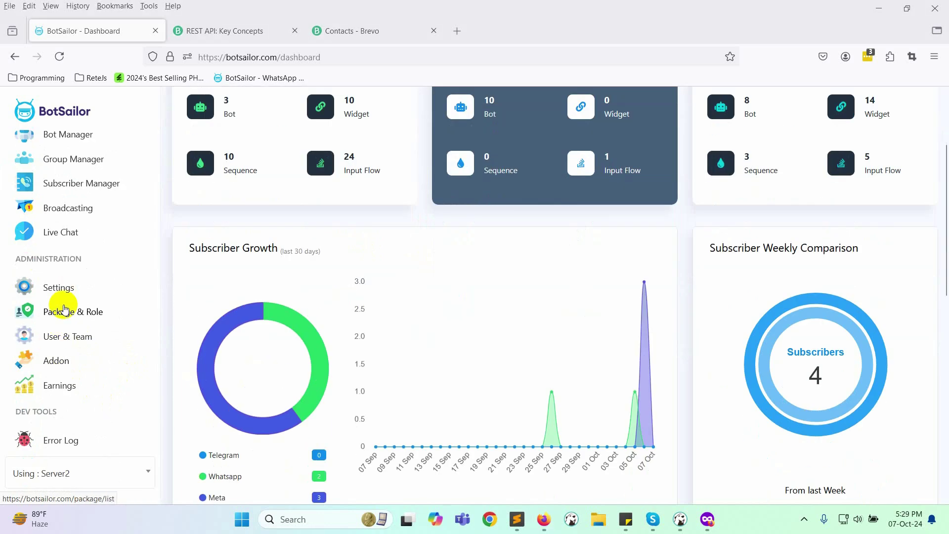
{"action": "left_click", "coordinate": [61, 292]}
{"action": "scroll", "coordinate": [278, 381], "scroll_direction": "down", "scroll_amount": 6}
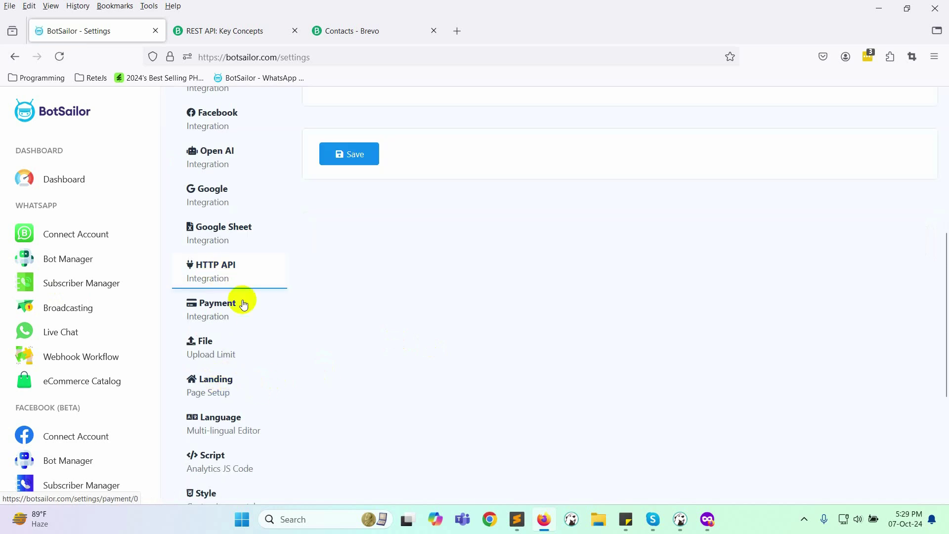
{"action": "scroll", "coordinate": [401, 361], "scroll_direction": "up", "scroll_amount": 5}
{"action": "left_click", "coordinate": [446, 245]}
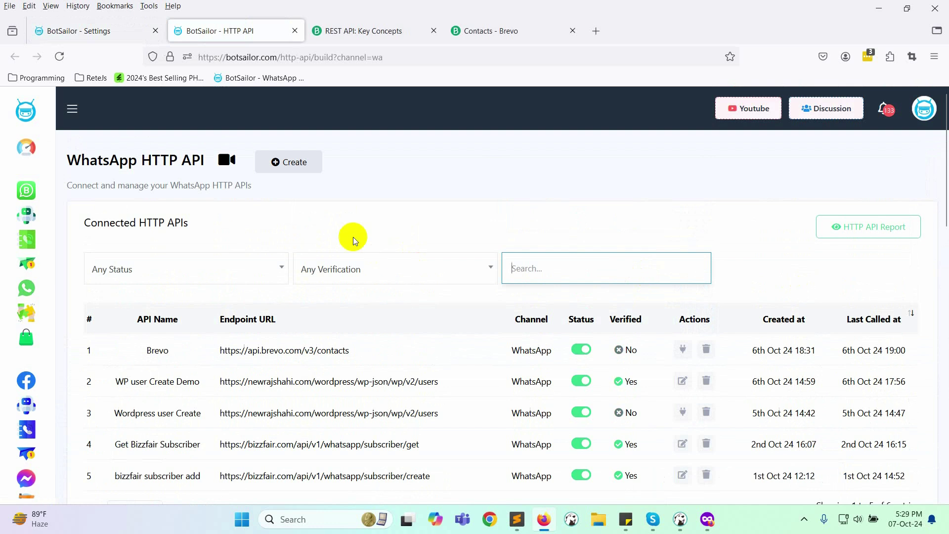
Step: Create a new HTTP API named 'Brevo Contact Add' with the POST method
{"action": "left_click", "coordinate": [294, 168]}
{"action": "left_click", "coordinate": [197, 187]}
{"action": "type", "text": "Brevo Contact Add"}
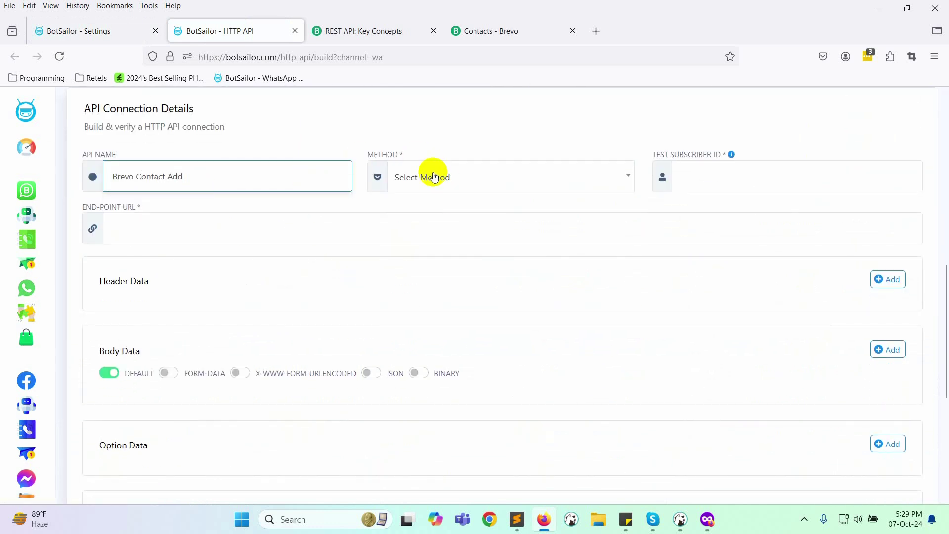
{"action": "left_click", "coordinate": [430, 177]}
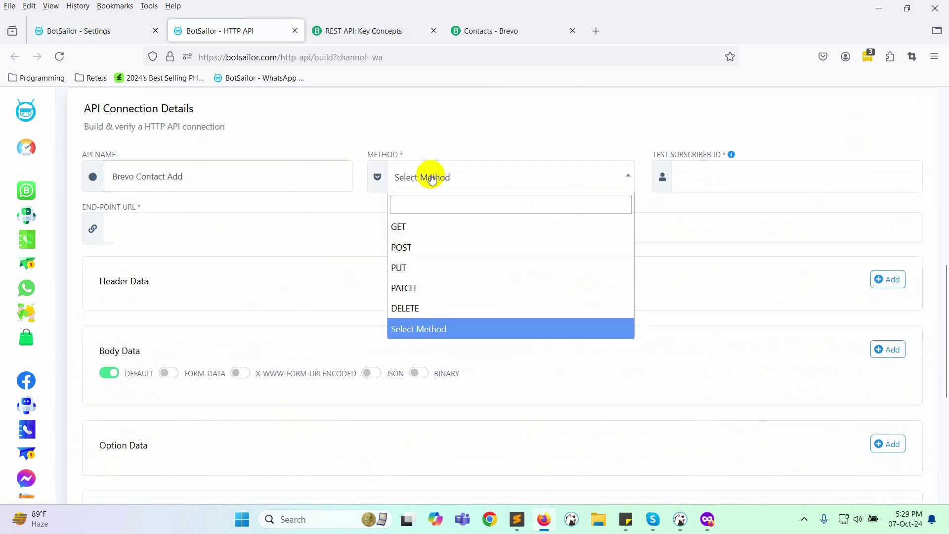
{"action": "left_click", "coordinate": [415, 246]}
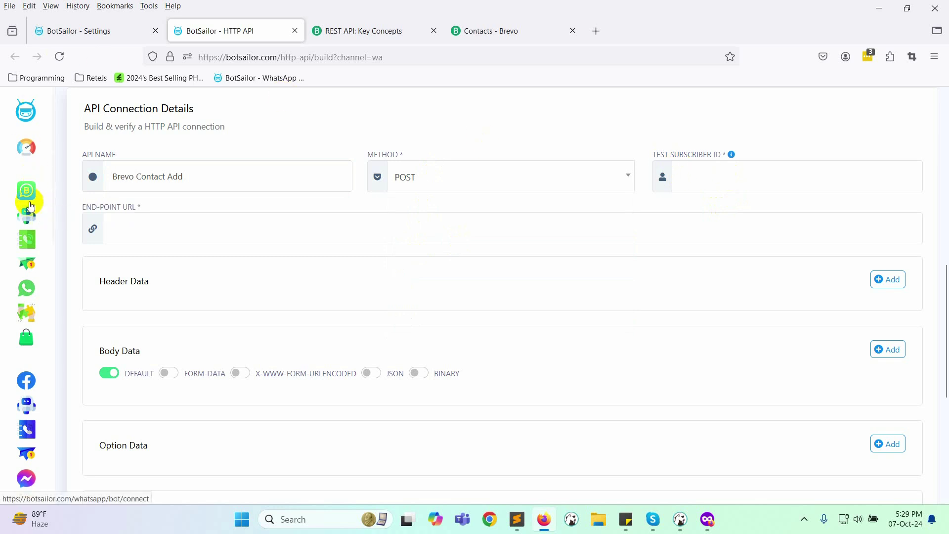
Step: Copy a subscriber's ID from Subscriber Manager into the Test Subscriber ID field
{"action": "middle_click", "coordinate": [33, 240]}
{"action": "left_click", "coordinate": [350, 25]}
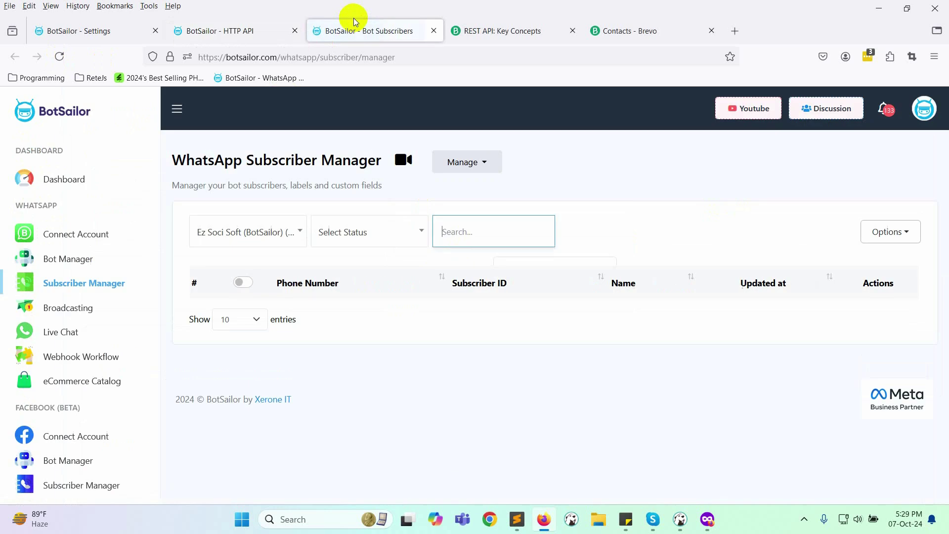
{"action": "left_click", "coordinate": [731, 234]}
{"action": "type", "text": "konok"}
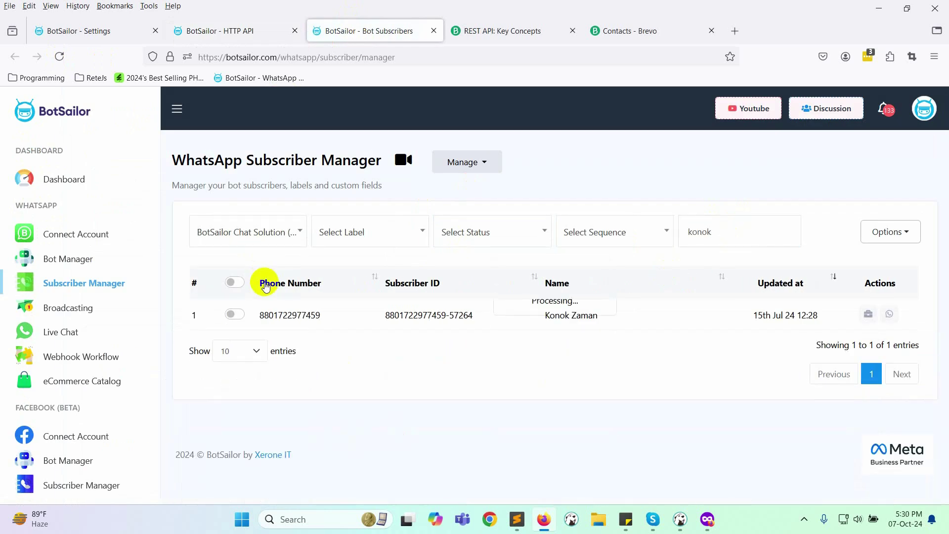
{"action": "triple_click", "coordinate": [415, 312]}
{"action": "key", "text": "ctrl+c"}
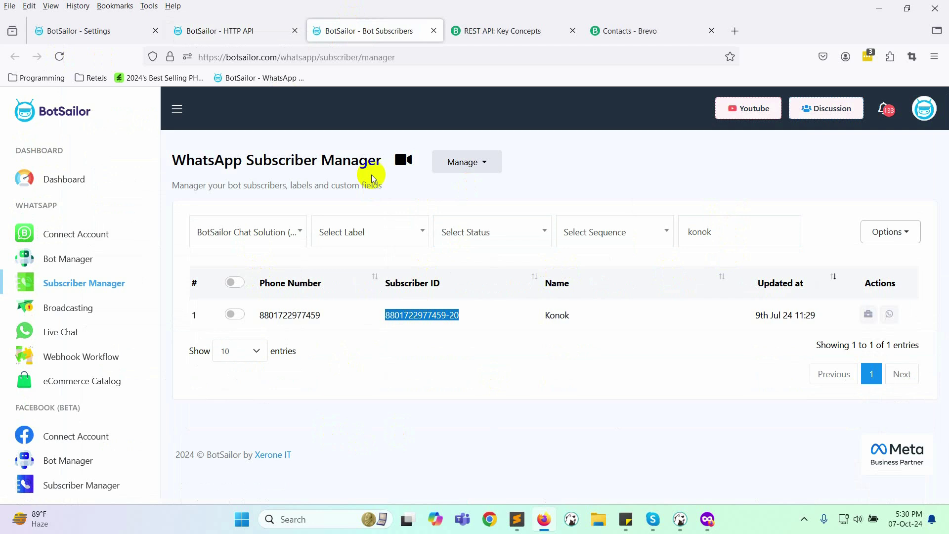
{"action": "left_click", "coordinate": [237, 33]}
{"action": "left_click", "coordinate": [717, 179]}
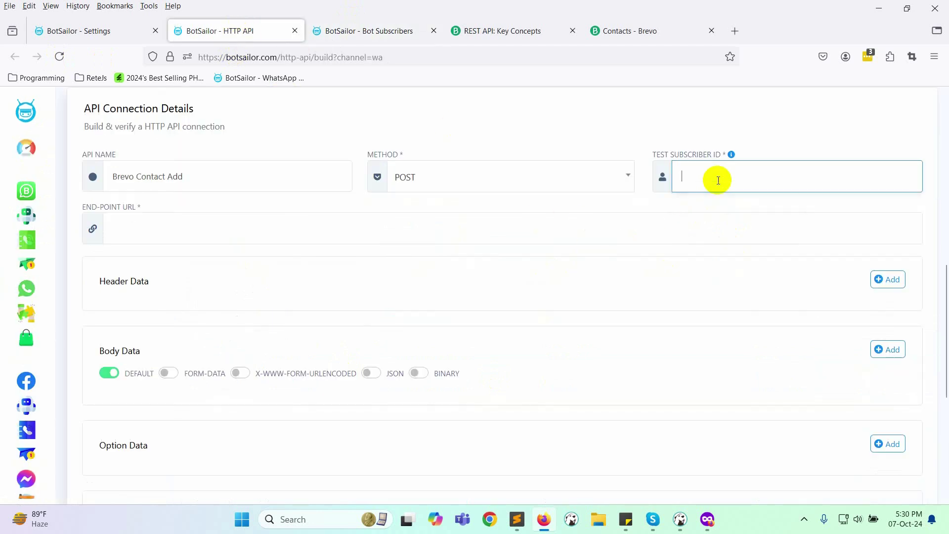
{"action": "key", "text": "ctrl+v"}
{"action": "left_click", "coordinate": [707, 200]}
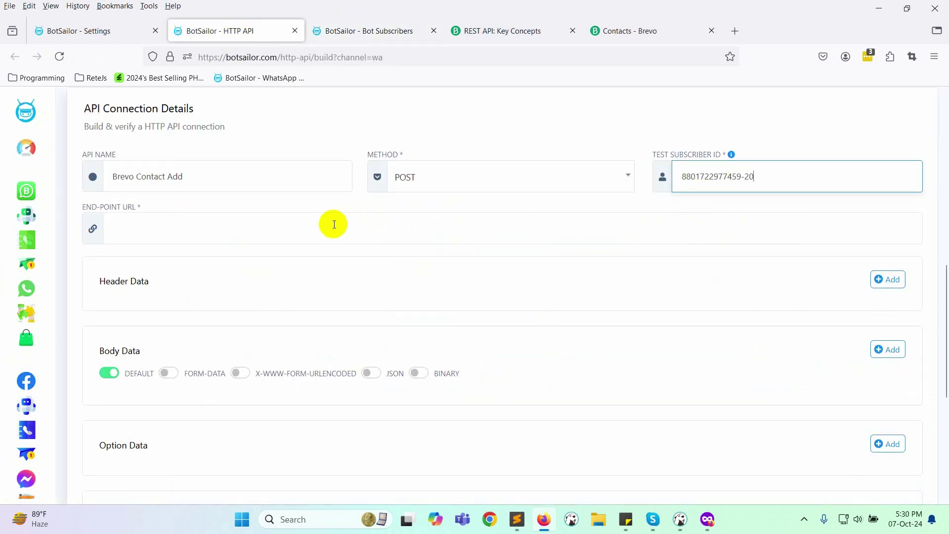
{"action": "left_click", "coordinate": [478, 41]}
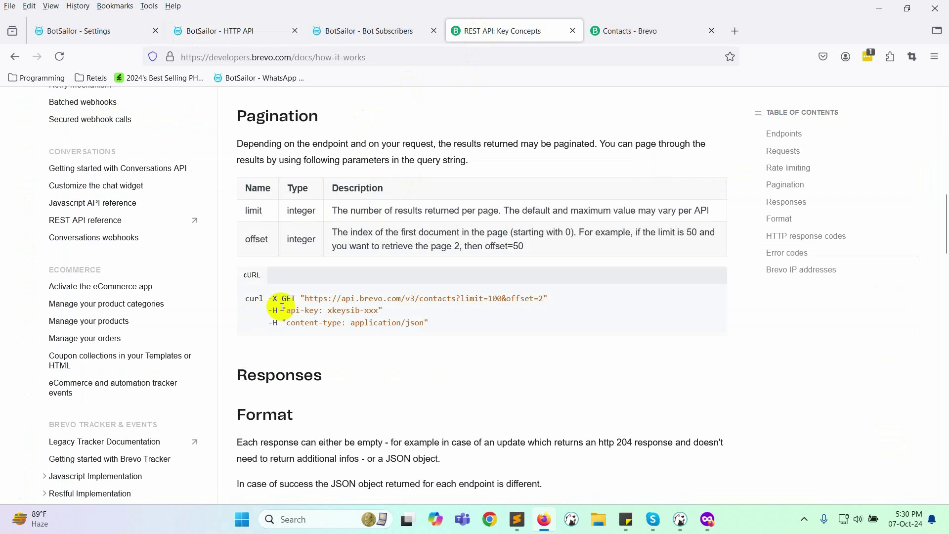
Step: Copy the api.brevo.com/v3/contacts URL from the curl example in Brevo's Requests section
{"action": "scroll", "coordinate": [384, 304], "scroll_direction": "up", "scroll_amount": 8}
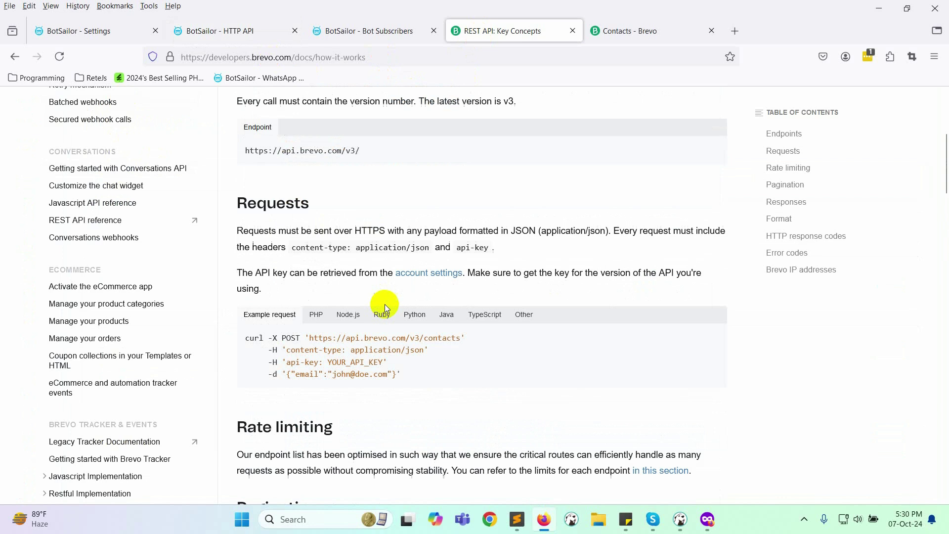
{"action": "scroll", "coordinate": [384, 304], "scroll_direction": "down", "scroll_amount": 8}
{"action": "scroll", "coordinate": [385, 304], "scroll_direction": "up", "scroll_amount": 8}
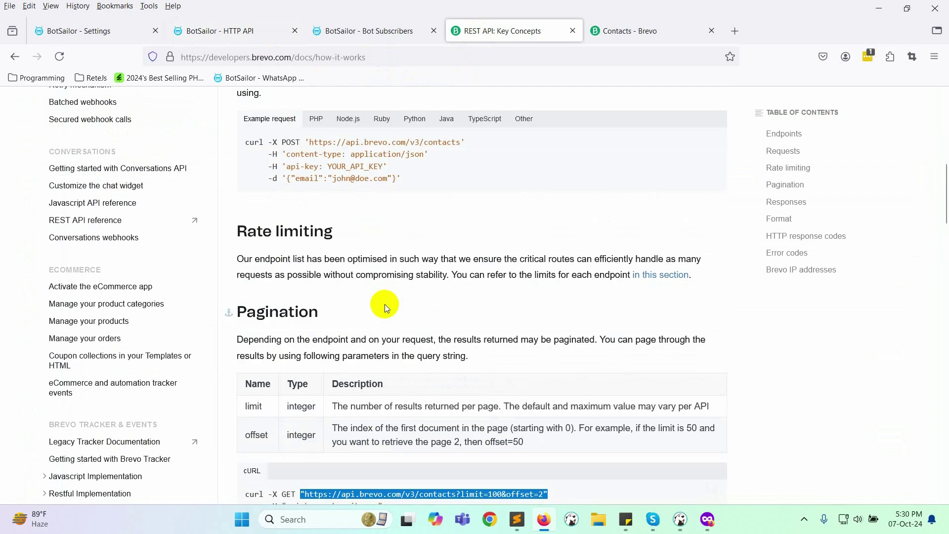
{"action": "left_click_drag", "start_coordinate": [312, 338], "coordinate": [461, 338]}
{"action": "key", "text": "ctrl+c"}
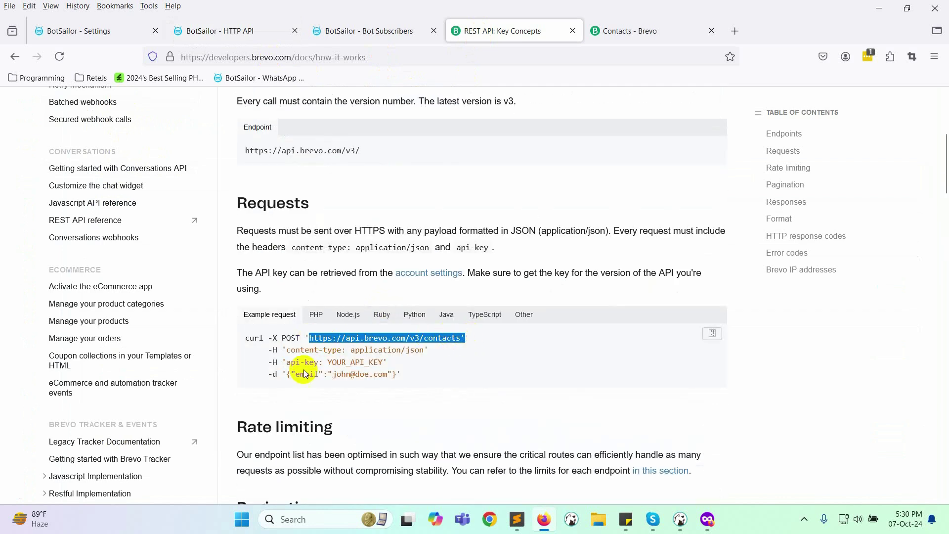
{"action": "left_click_drag", "start_coordinate": [303, 369], "coordinate": [339, 373]}
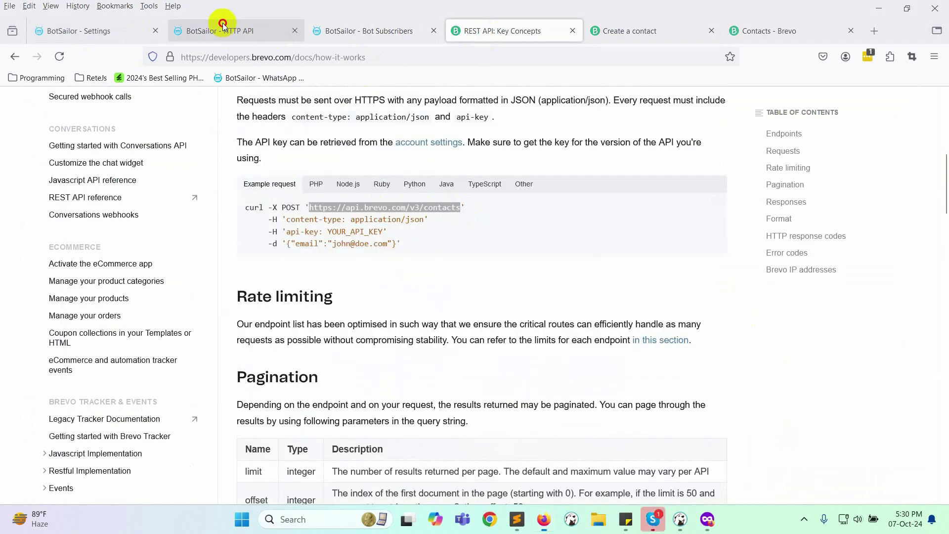
{"action": "left_click", "coordinate": [223, 27]}
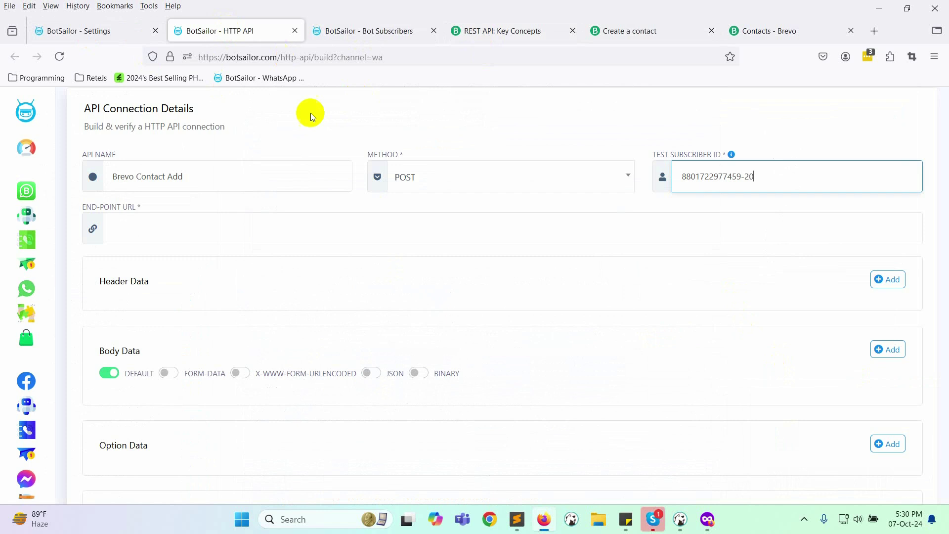
{"action": "left_click", "coordinate": [212, 235]}
{"action": "key", "text": "ctrl+v"}
{"action": "left_click_drag", "start_coordinate": [275, 227], "coordinate": [110, 223]}
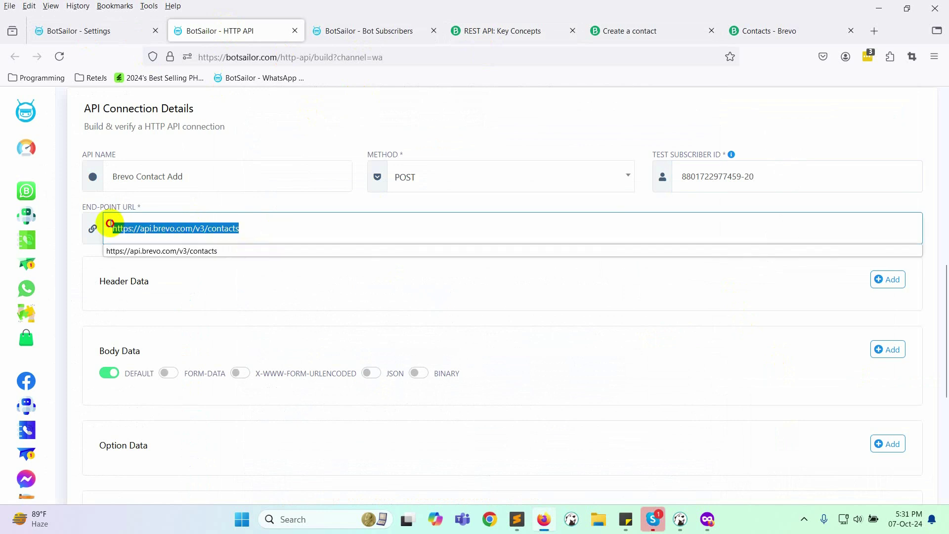
{"action": "left_click", "coordinate": [256, 291]}
Step: Add a header Content-Type with value application/json
{"action": "left_click", "coordinate": [887, 280]}
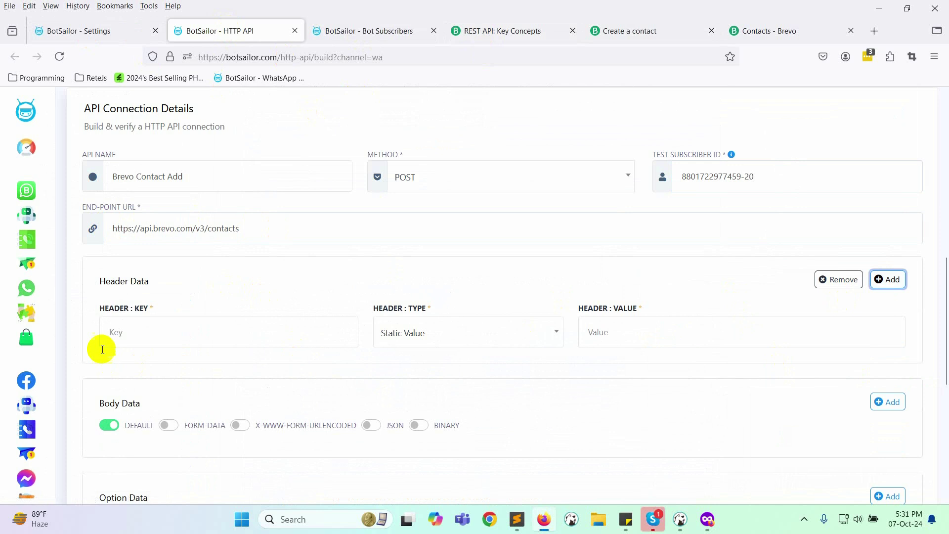
{"action": "left_click", "coordinate": [135, 336]}
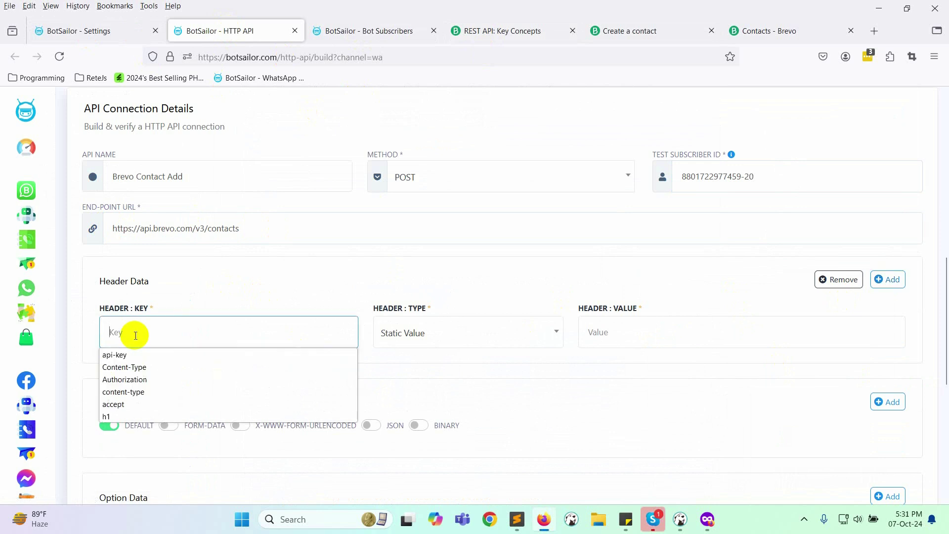
{"action": "left_click", "coordinate": [136, 366]}
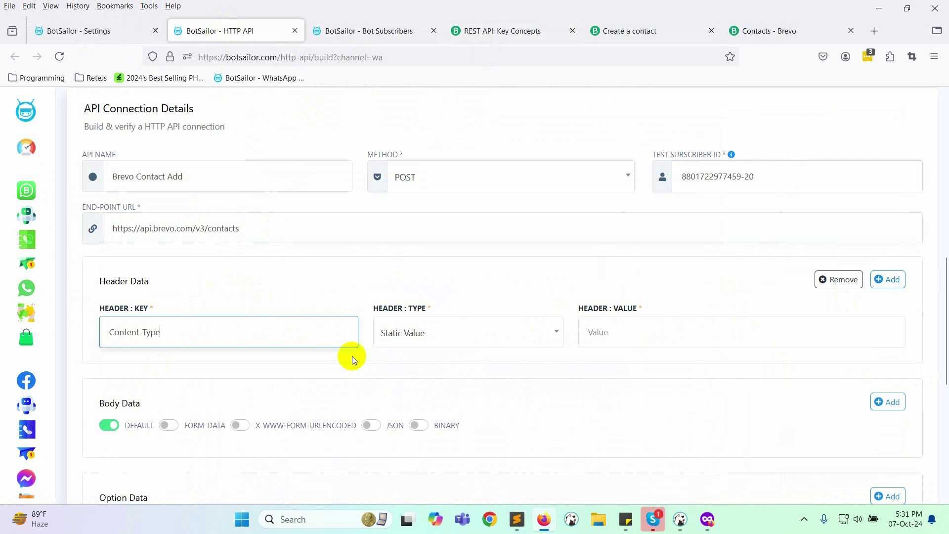
{"action": "left_click", "coordinate": [636, 331]}
{"action": "left_click", "coordinate": [621, 354]}
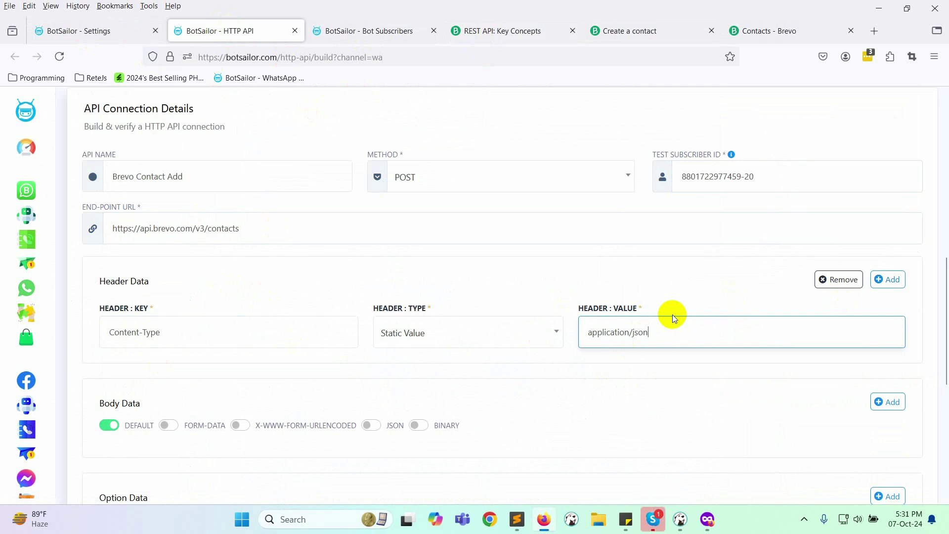
Step: Add a second header row with key api-key, copied from Brevo's docs
{"action": "left_click", "coordinate": [886, 279]}
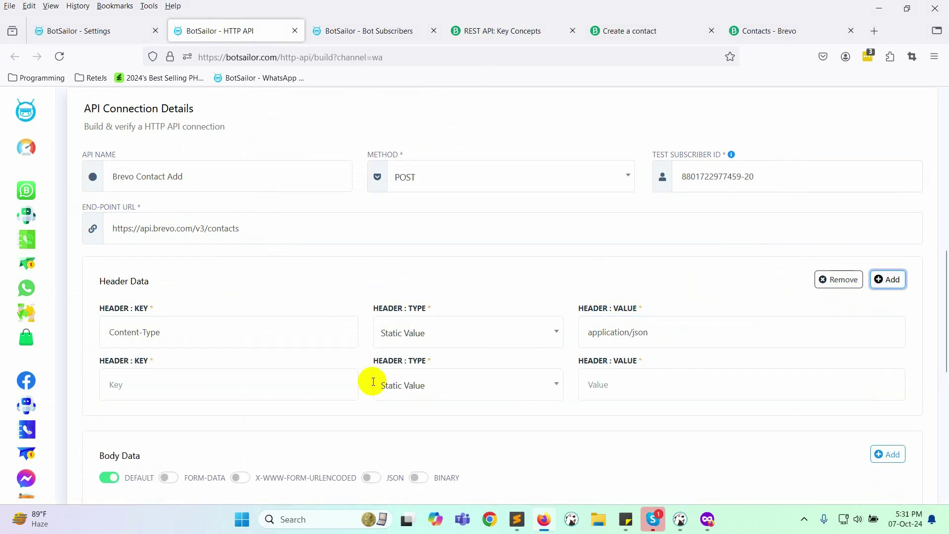
{"action": "left_click_drag", "start_coordinate": [187, 332], "coordinate": [101, 334]}
{"action": "left_click", "coordinate": [502, 30]}
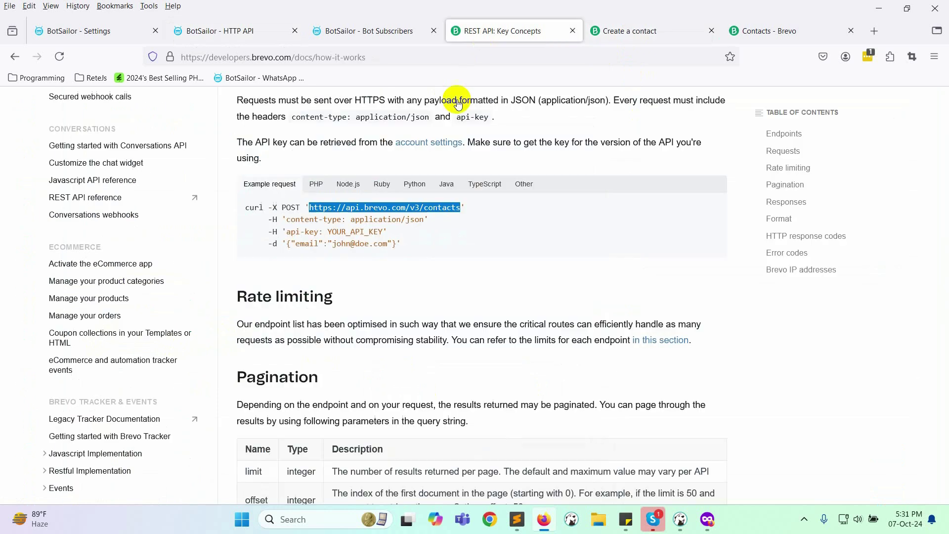
{"action": "left_click_drag", "start_coordinate": [286, 231], "coordinate": [315, 231]}
{"action": "key", "text": "ctrl+shift+Tab"}
{"action": "key", "text": "ctrl+shift+Tab"}
{"action": "left_click", "coordinate": [136, 388]}
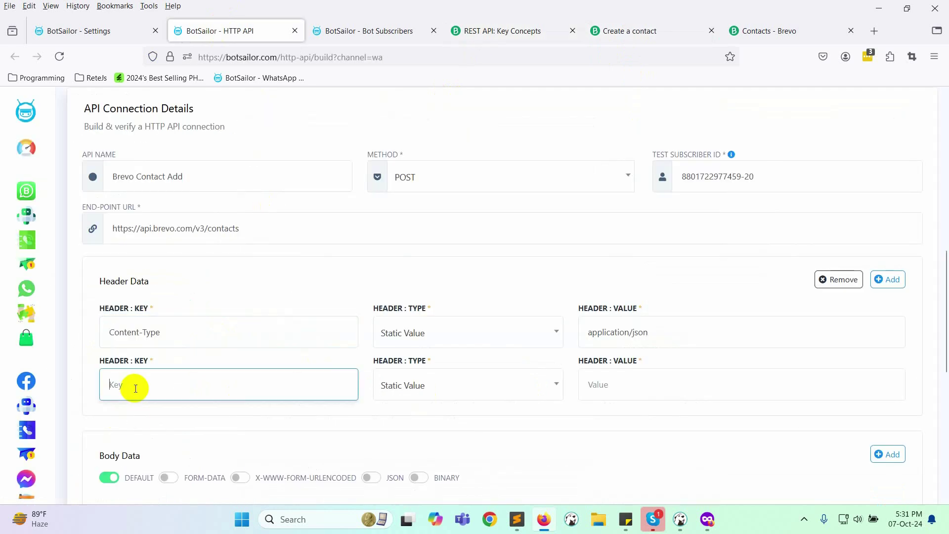
{"action": "key", "text": "ctrl+v"}
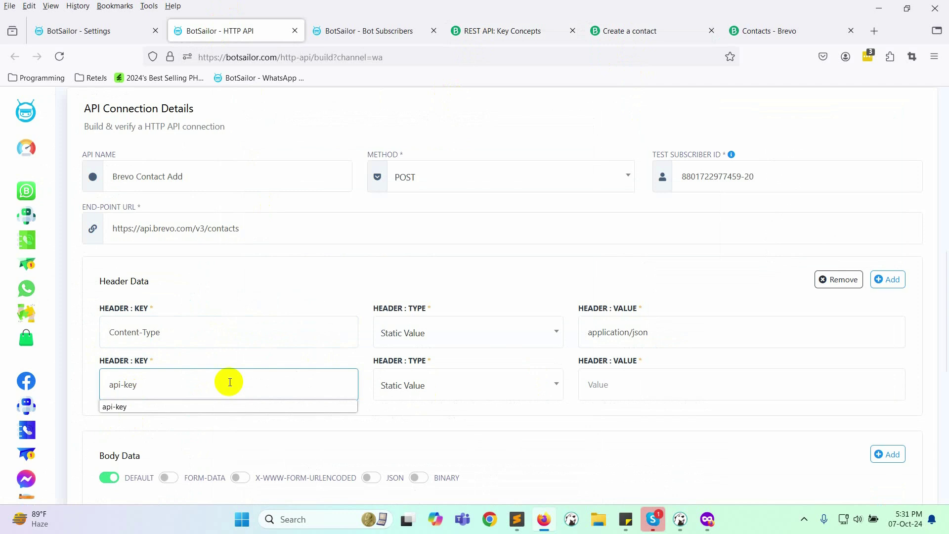
{"action": "left_click", "coordinate": [630, 30]}
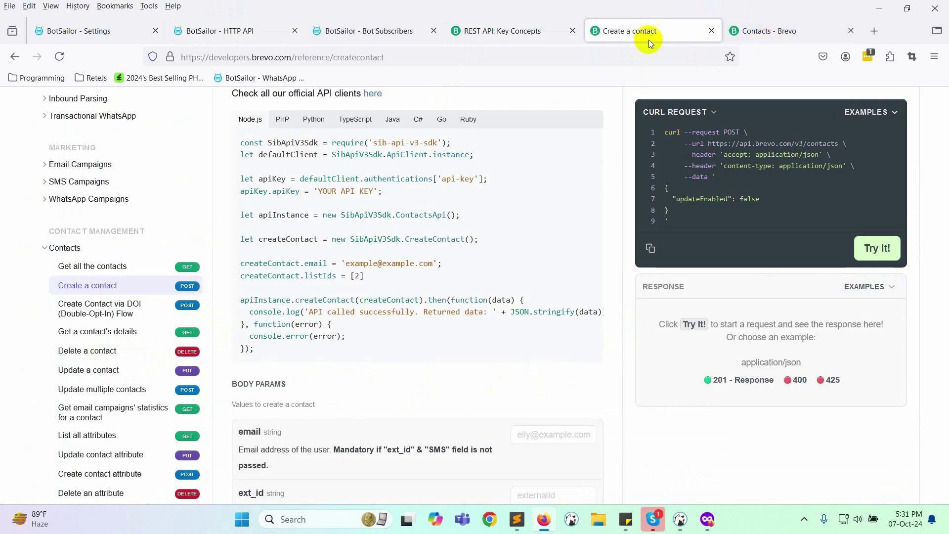
Step: Generate a Brevo API key named 'BotSailor Test' and paste it as the api-key header value
{"action": "left_click", "coordinate": [794, 31]}
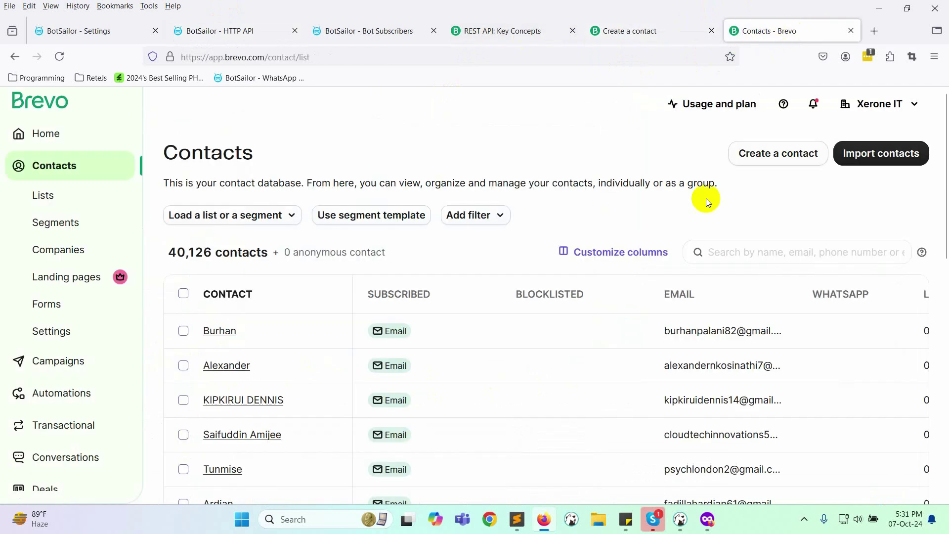
{"action": "left_click", "coordinate": [883, 102]}
{"action": "left_click", "coordinate": [753, 305]}
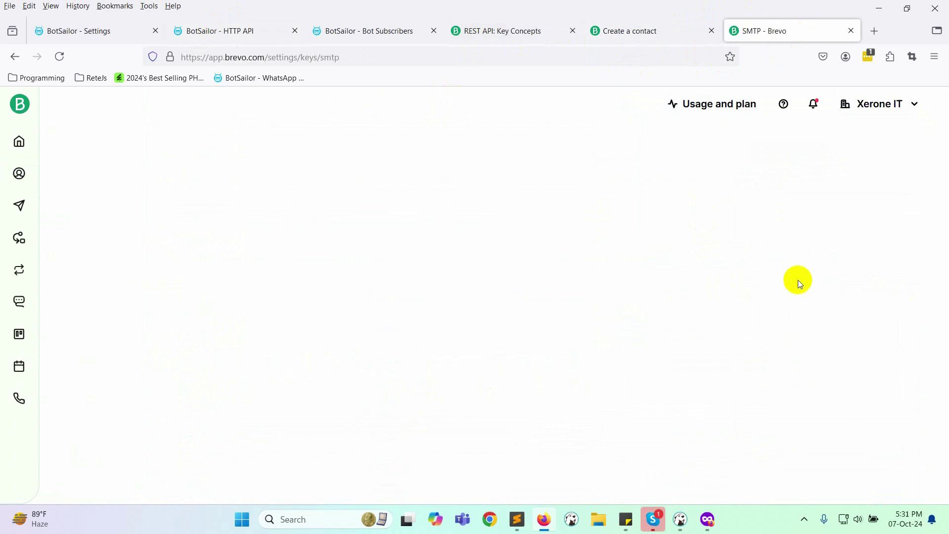
{"action": "left_click", "coordinate": [145, 206]}
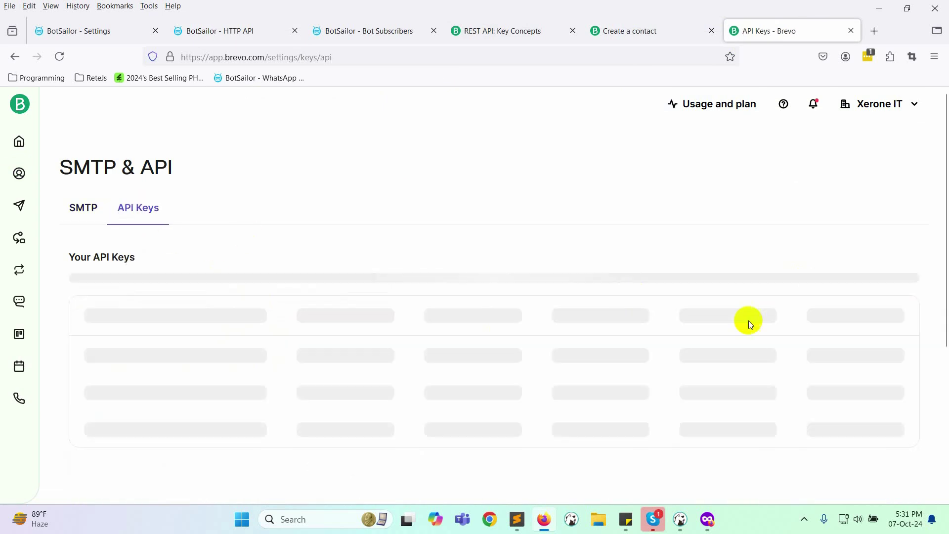
{"action": "left_click", "coordinate": [857, 184]}
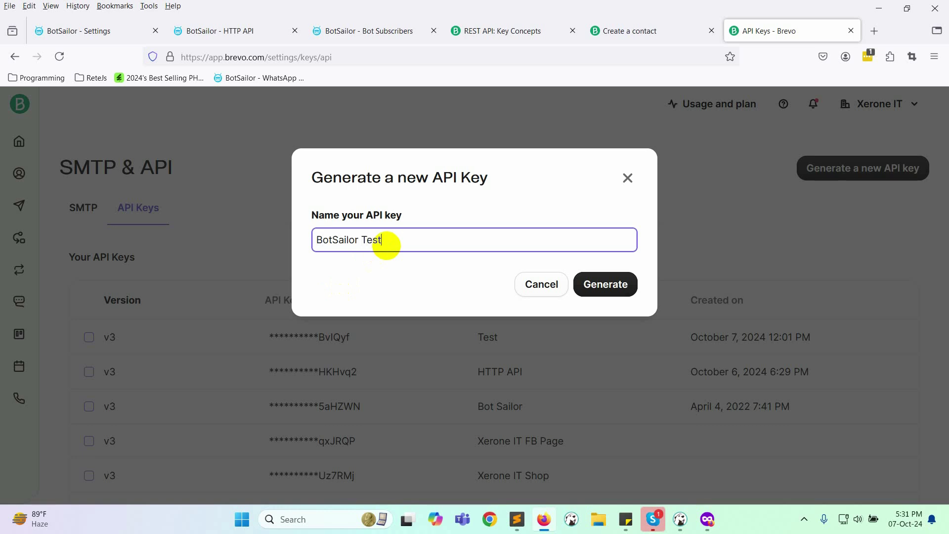
{"action": "left_click", "coordinate": [599, 288]}
{"action": "left_click", "coordinate": [625, 275]}
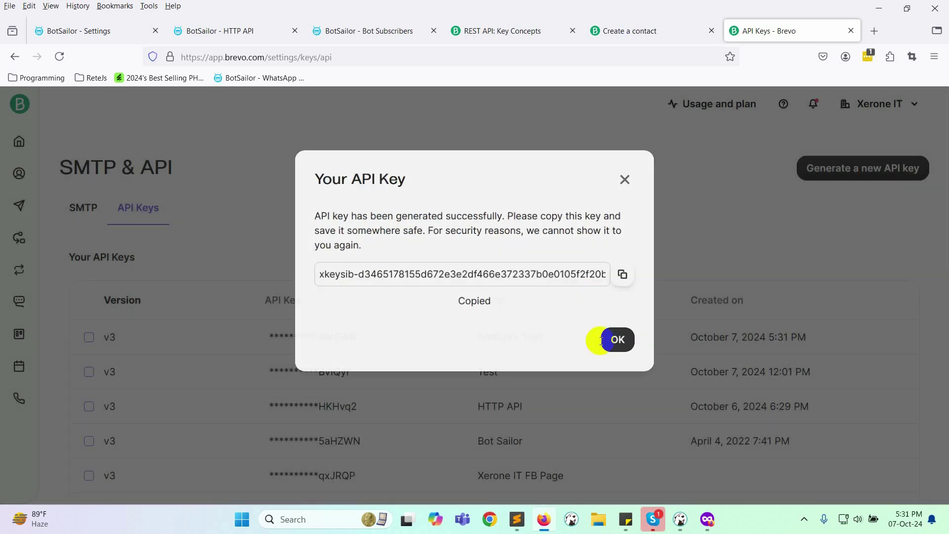
{"action": "left_click", "coordinate": [615, 339]}
{"action": "left_click", "coordinate": [224, 31]}
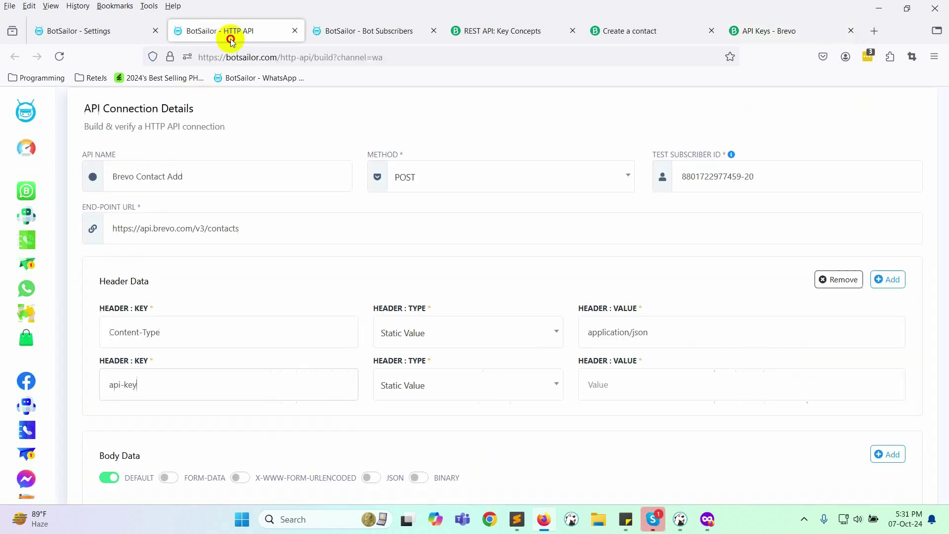
{"action": "left_click", "coordinate": [648, 383]}
{"action": "key", "text": "ctrl+v"}
Step: Switch the request body to JSON and paste Brevo's sample contact JSON
{"action": "scroll", "coordinate": [240, 383], "scroll_direction": "down", "scroll_amount": 4}
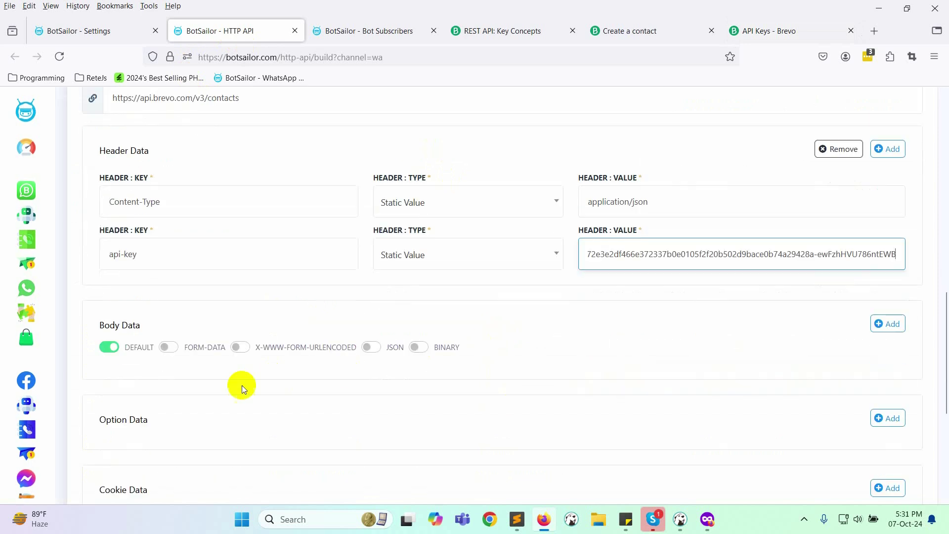
{"action": "left_click", "coordinate": [366, 282]}
{"action": "scroll", "coordinate": [173, 332], "scroll_direction": "down", "scroll_amount": 4}
{"action": "left_click", "coordinate": [517, 519]}
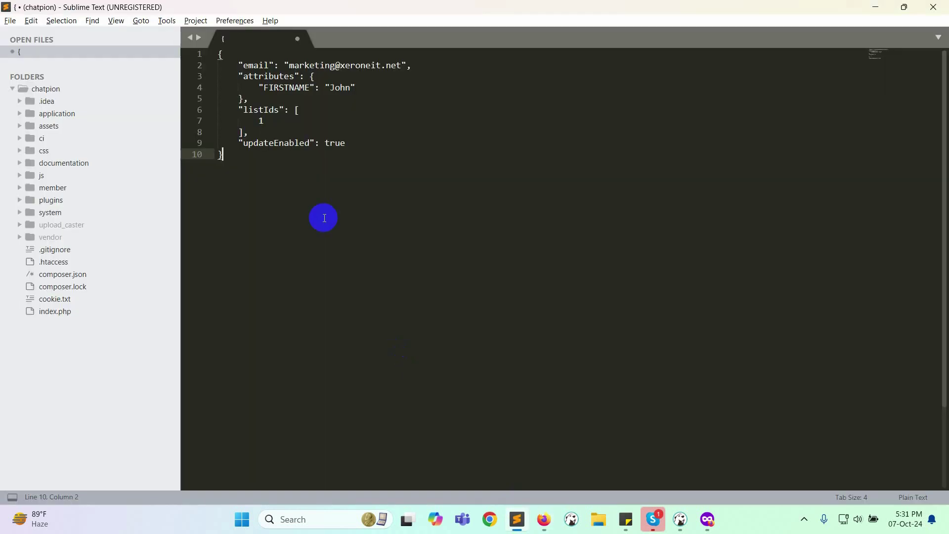
{"action": "left_click", "coordinate": [236, 164]}
{"action": "key", "text": "ctrl+a"}
{"action": "key", "text": "ctrl+c"}
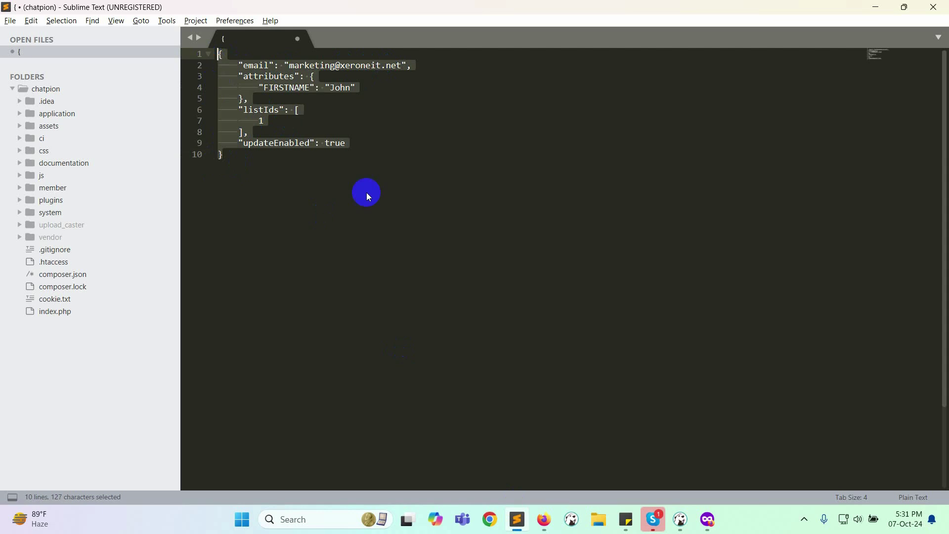
{"action": "key", "text": "alt+Tab"}
{"action": "left_click", "coordinate": [262, 298]}
{"action": "key", "text": "ctrl+v"}
{"action": "scroll", "coordinate": [119, 266], "scroll_direction": "up", "scroll_amount": 3}
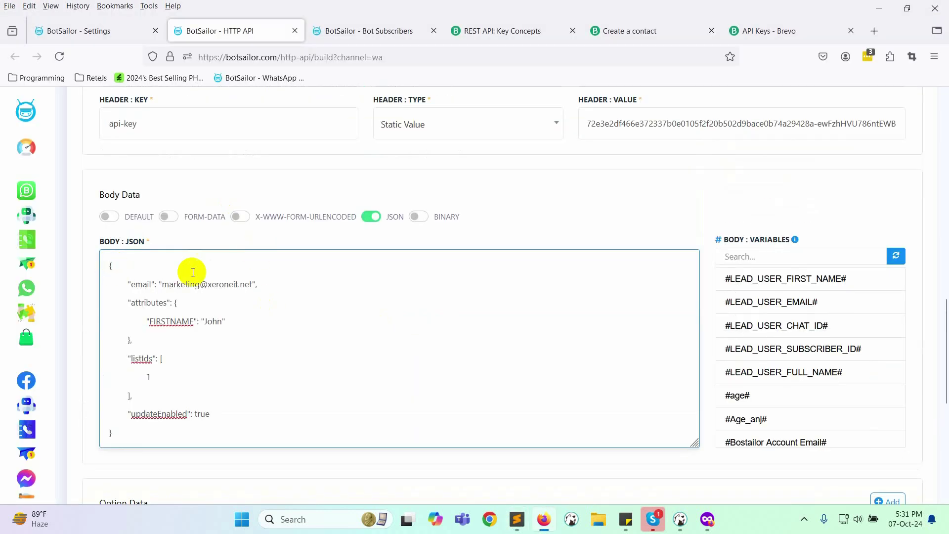
Step: Replace the sample email value in the JSON body with the #email# variable
{"action": "left_click", "coordinate": [409, 339]}
{"action": "scroll", "coordinate": [768, 384], "scroll_direction": "down", "scroll_amount": 6}
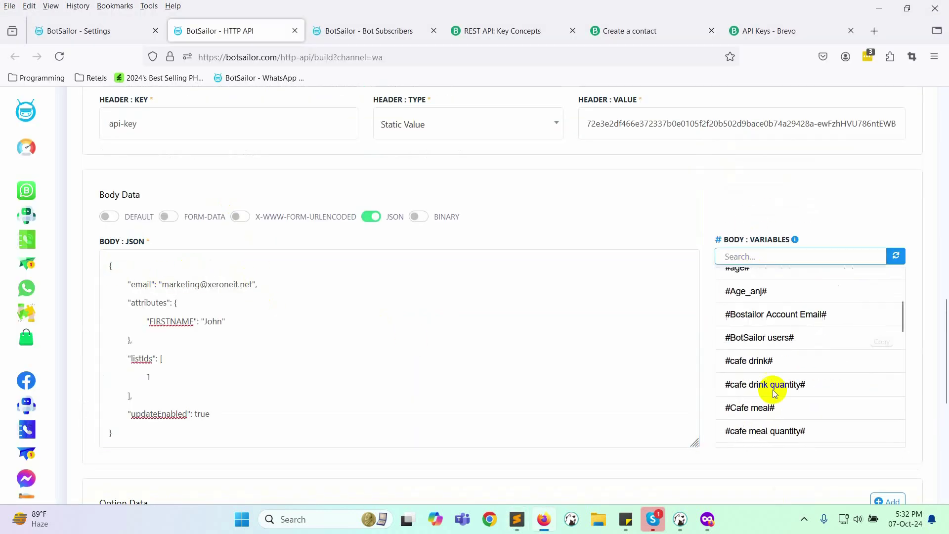
{"action": "left_click", "coordinate": [866, 329]}
{"action": "left_click_drag", "start_coordinate": [162, 283], "coordinate": [251, 282]}
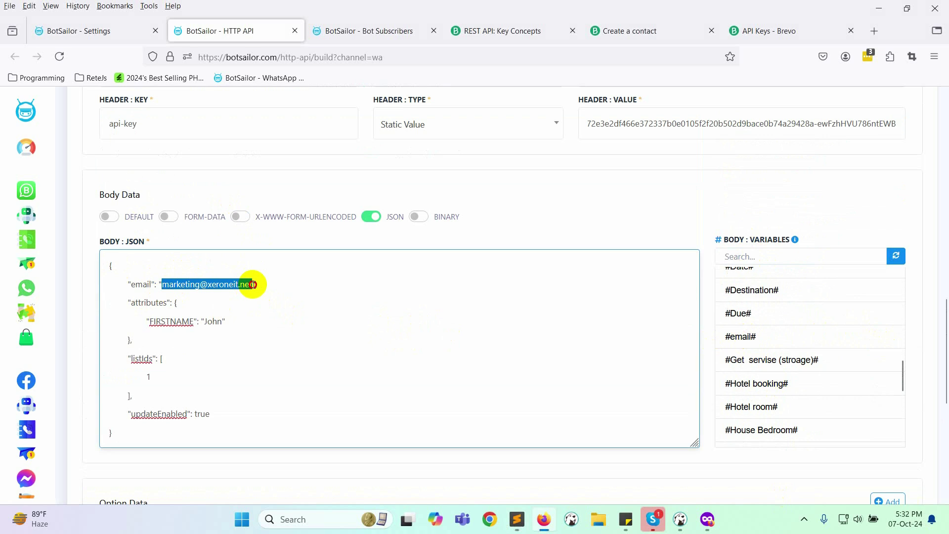
{"action": "key", "text": "ctrl+v"}
Step: Replace John with #LEAD_USER_FULL_NAME# as FIRSTNAME and check the listIds value 1
{"action": "left_click", "coordinate": [782, 253]}
{"action": "type", "text": "name"}
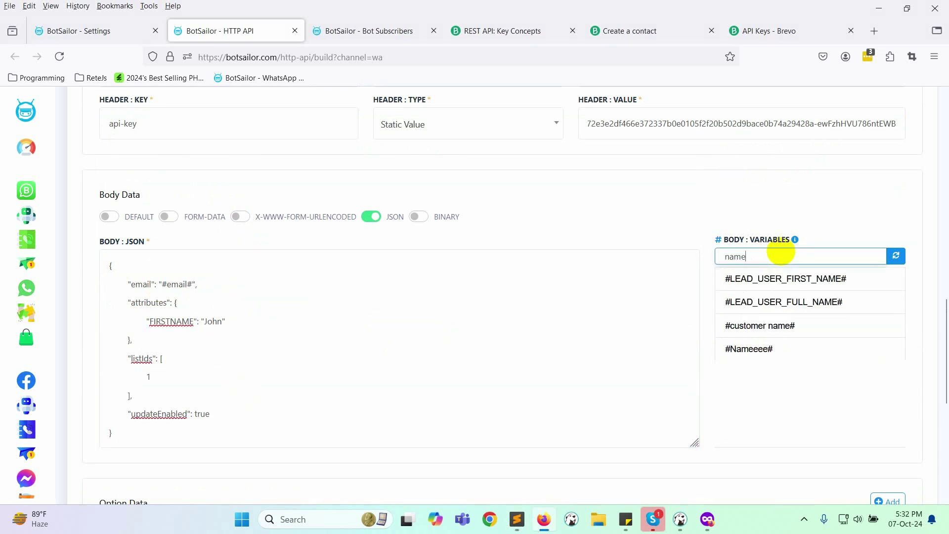
{"action": "left_click", "coordinate": [879, 302]}
{"action": "double_click", "coordinate": [213, 321]}
{"action": "key", "text": "ctrl+v"}
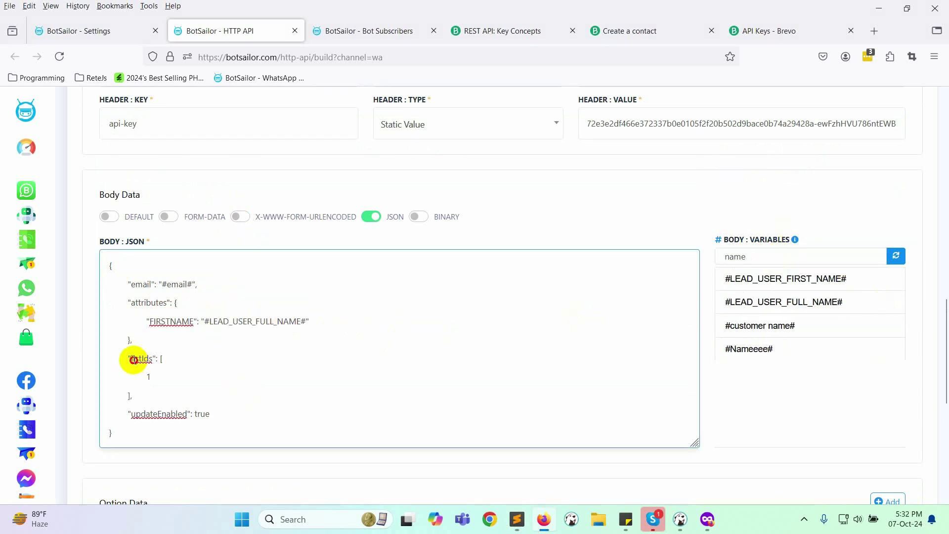
{"action": "double_click", "coordinate": [140, 359]}
{"action": "left_click_drag", "start_coordinate": [152, 377], "coordinate": [127, 377]}
{"action": "left_click", "coordinate": [292, 370]}
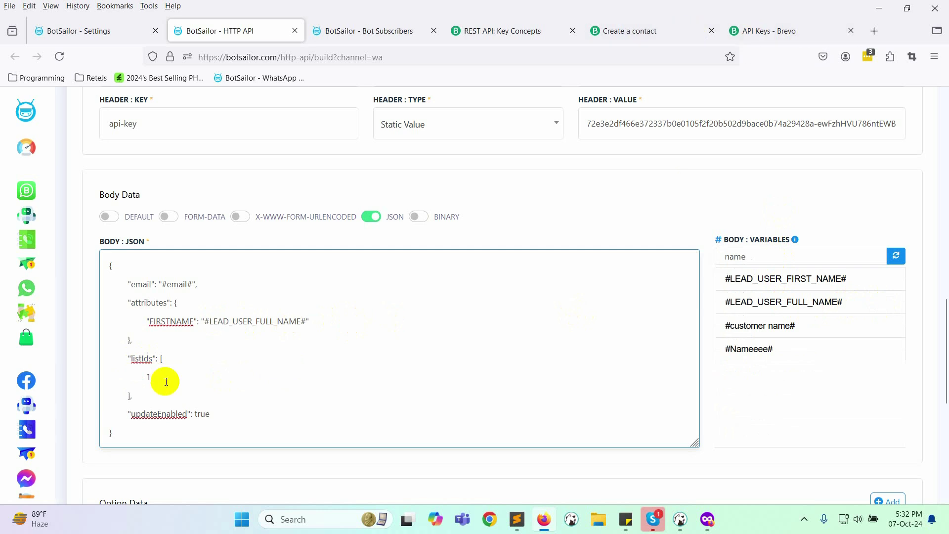
Step: Review Brevo's contact lists and their IDs (#28, #27), then return to the BotSailor form
{"action": "left_click", "coordinate": [764, 31]}
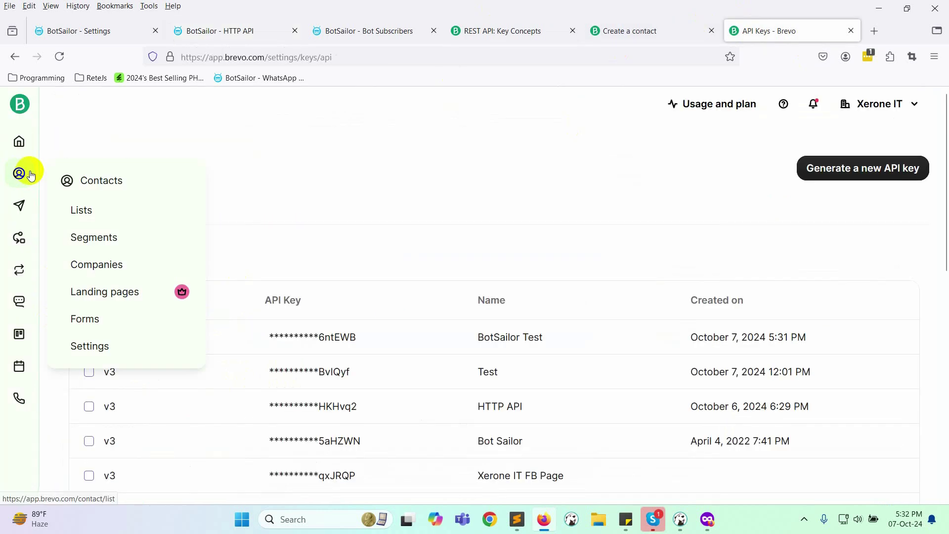
{"action": "left_click", "coordinate": [81, 209]}
{"action": "scroll", "coordinate": [239, 299], "scroll_direction": "down", "scroll_amount": 6}
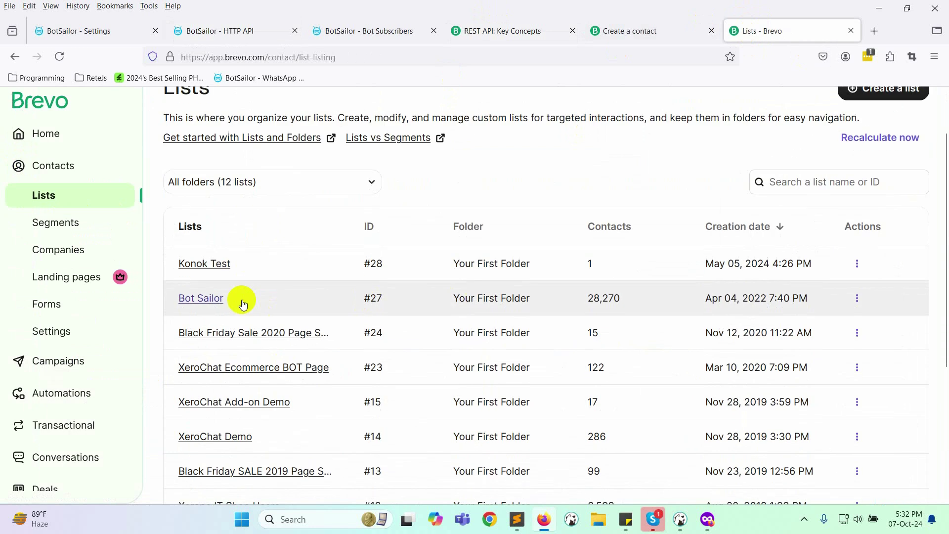
{"action": "scroll", "coordinate": [212, 430], "scroll_direction": "up", "scroll_amount": 5}
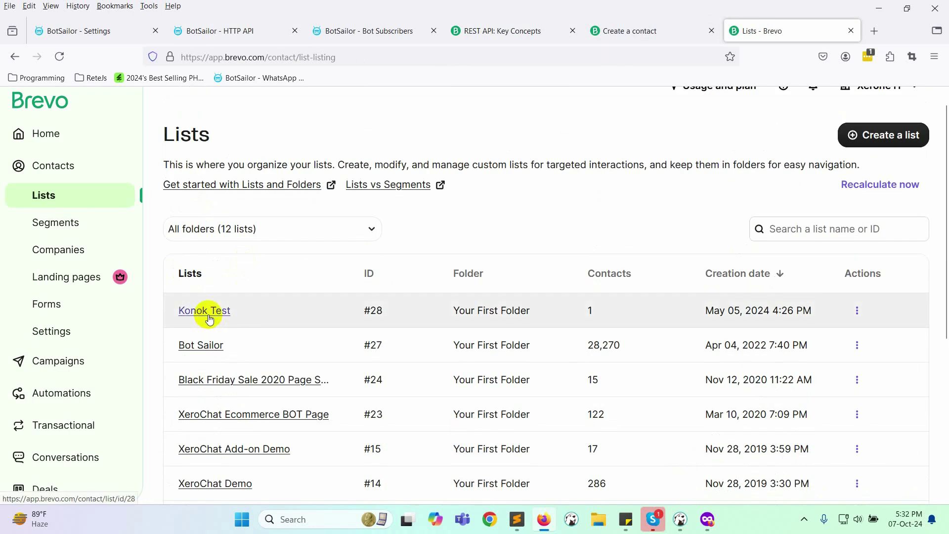
{"action": "scroll", "coordinate": [212, 455], "scroll_direction": "down", "scroll_amount": 5}
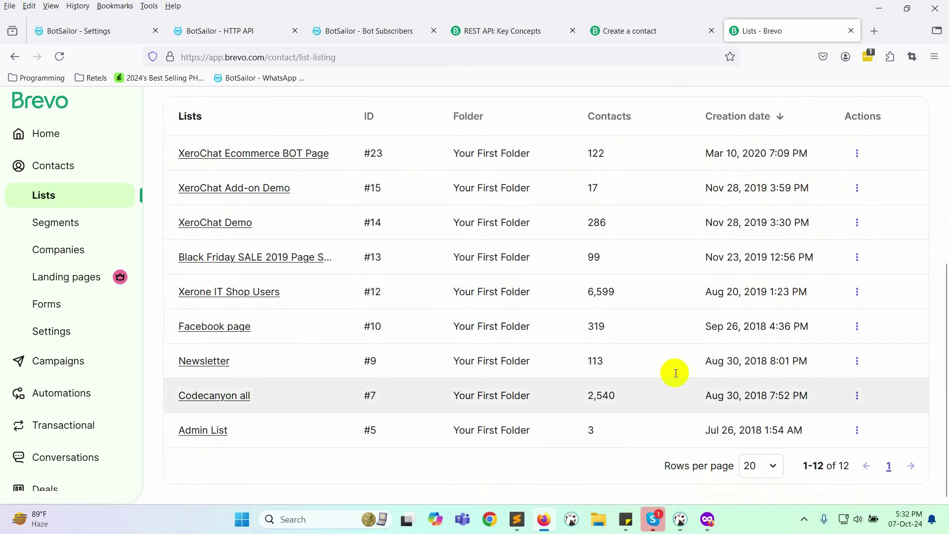
{"action": "left_click", "coordinate": [237, 30]}
{"action": "scroll", "coordinate": [233, 377], "scroll_direction": "down", "scroll_amount": 5}
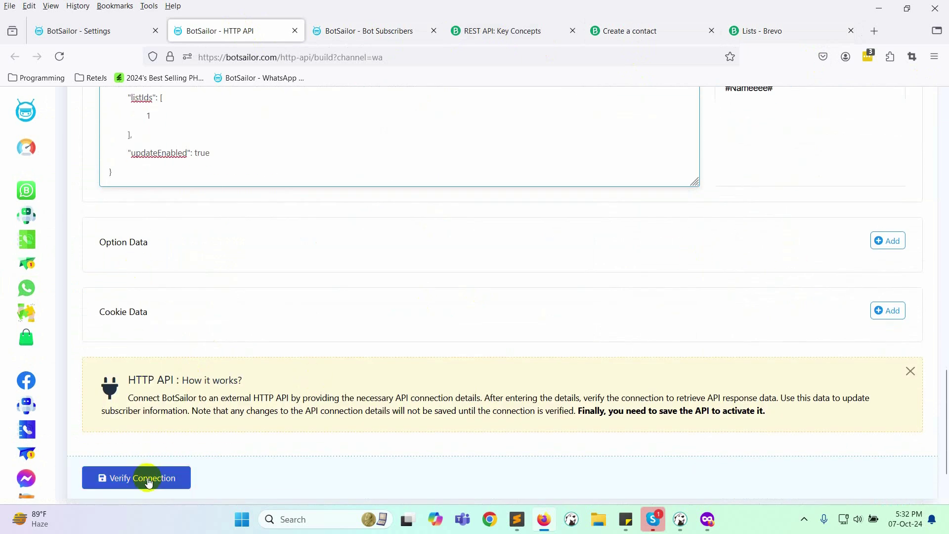
Step: Verify the Brevo Contact Add connection and load the test call's response
{"action": "left_click", "coordinate": [163, 478]}
{"action": "scroll", "coordinate": [496, 353], "scroll_direction": "down", "scroll_amount": 2}
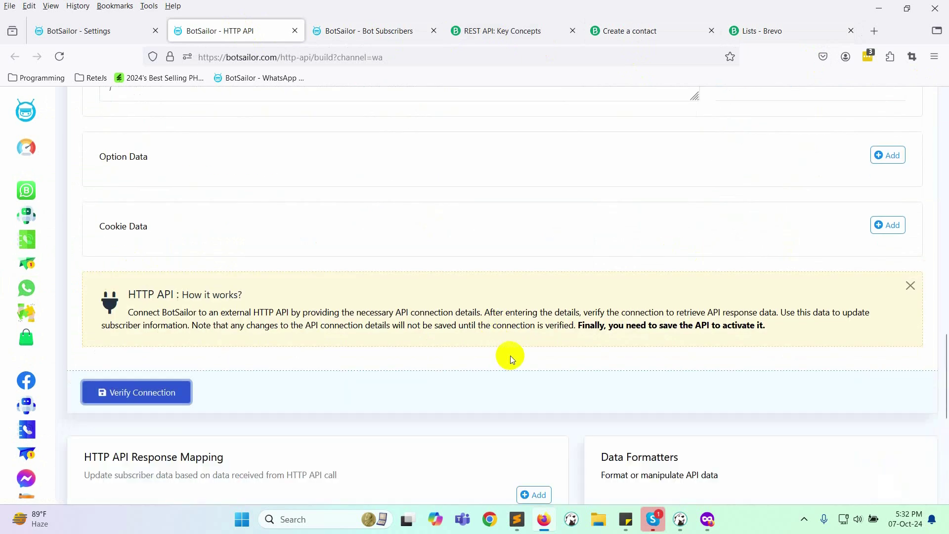
{"action": "scroll", "coordinate": [500, 356], "scroll_direction": "down", "scroll_amount": 6}
{"action": "scroll", "coordinate": [565, 356], "scroll_direction": "down", "scroll_amount": 1}
{"action": "left_click", "coordinate": [636, 378]}
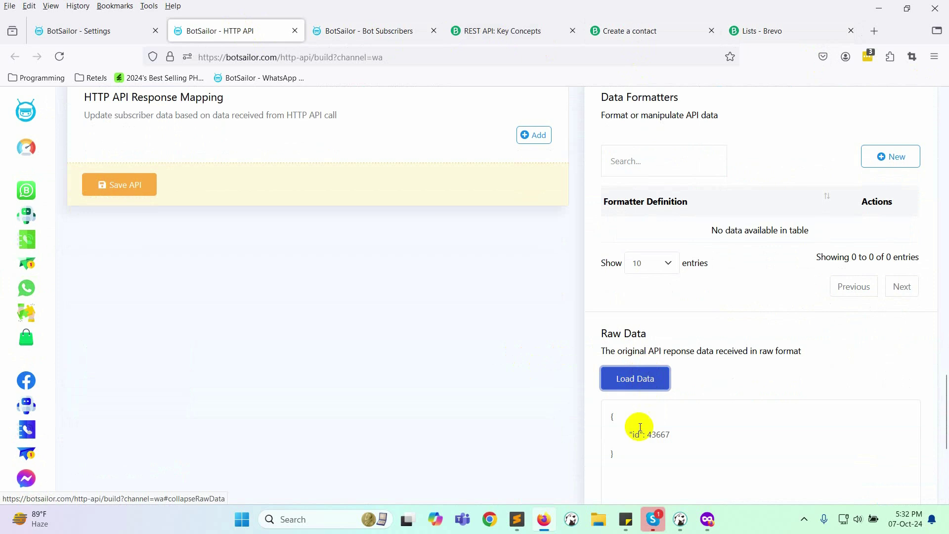
{"action": "scroll", "coordinate": [387, 357], "scroll_direction": "up", "scroll_amount": 10}
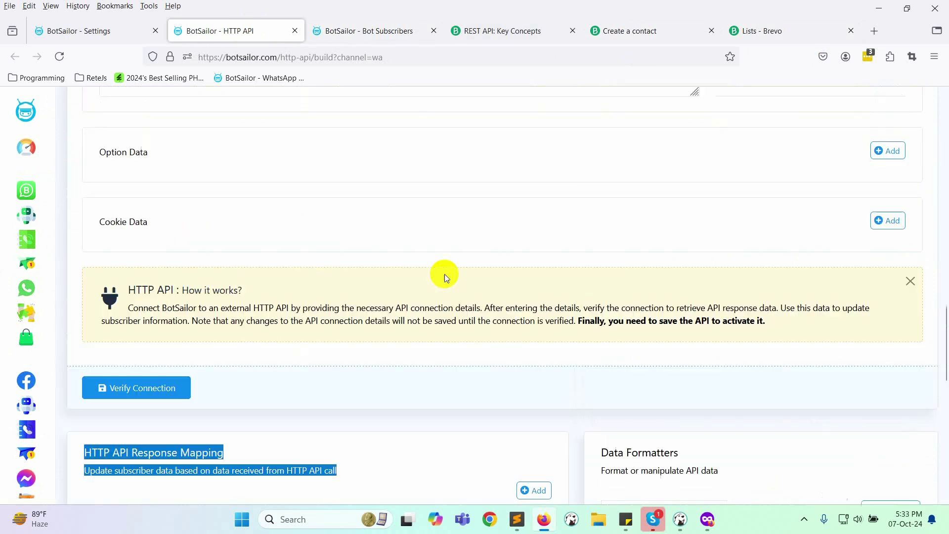
{"action": "scroll", "coordinate": [135, 414], "scroll_direction": "down", "scroll_amount": 7}
Step: Save the API, acknowledge the success message and go to WhatsApp Bot Manager
{"action": "left_click", "coordinate": [122, 386]}
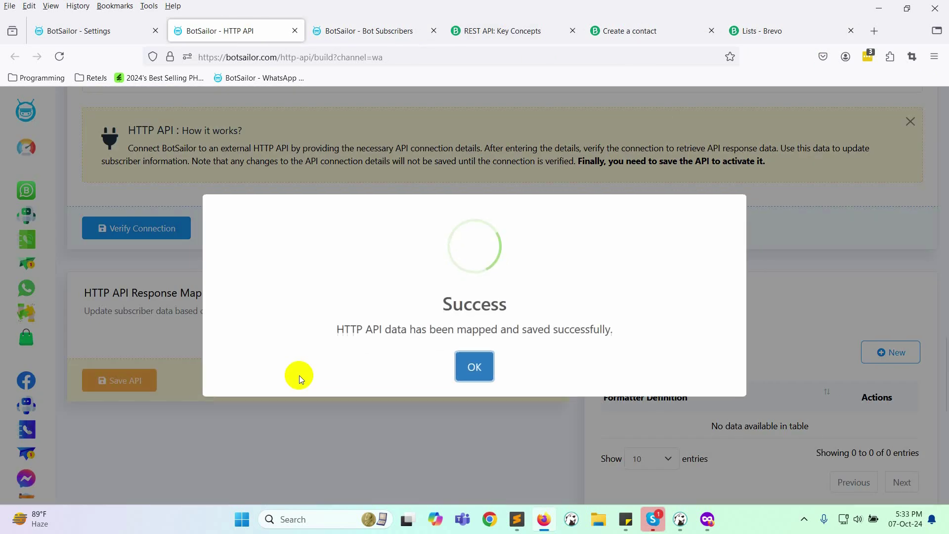
{"action": "left_click", "coordinate": [472, 367]}
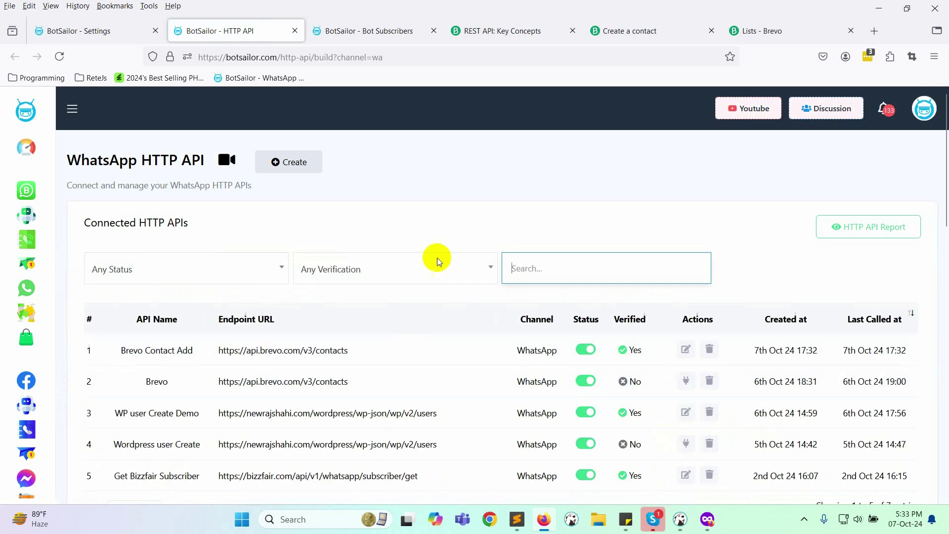
{"action": "left_click", "coordinate": [396, 273]}
Step: Create a new bot reply flow with its start node titled brevotest
{"action": "left_click", "coordinate": [266, 284]}
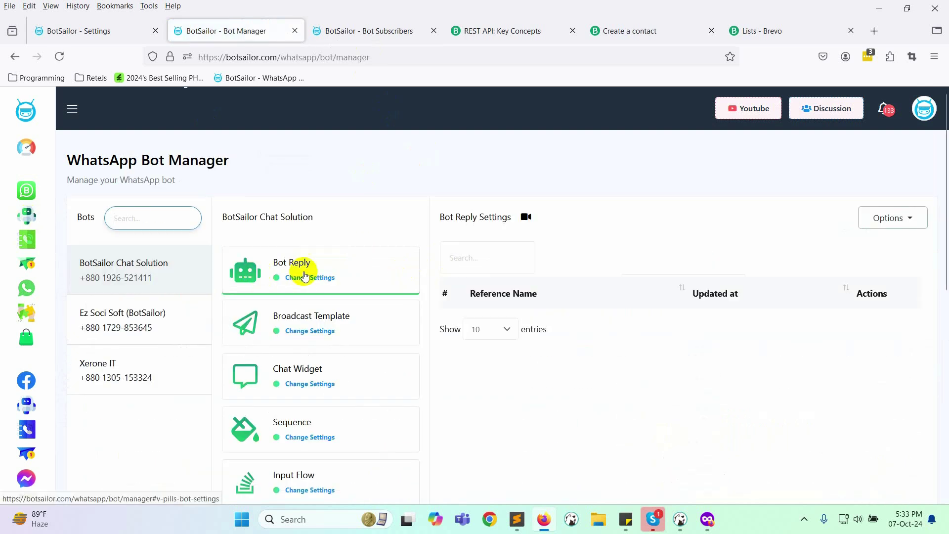
{"action": "left_click", "coordinate": [897, 257]}
{"action": "left_click", "coordinate": [240, 293]}
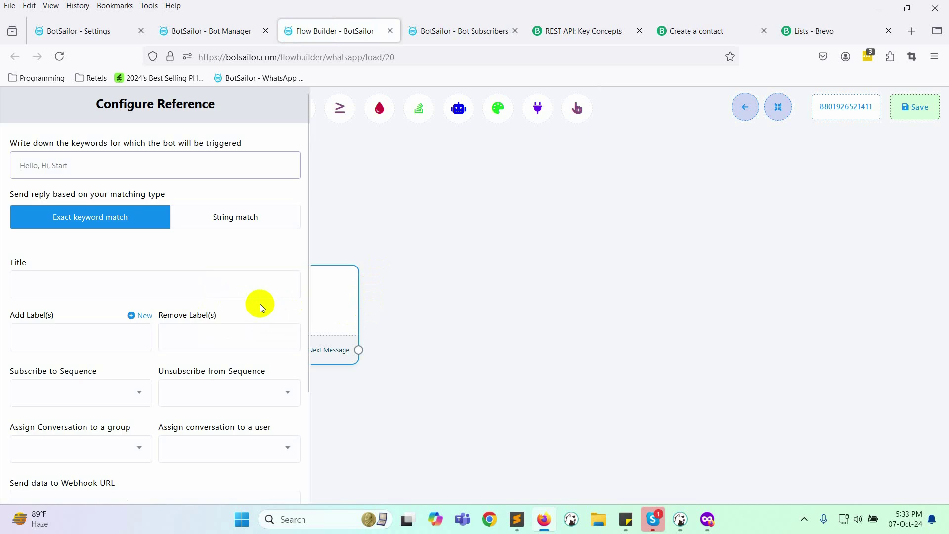
{"action": "left_click", "coordinate": [62, 278]}
{"action": "key", "text": "ctrl+v"}
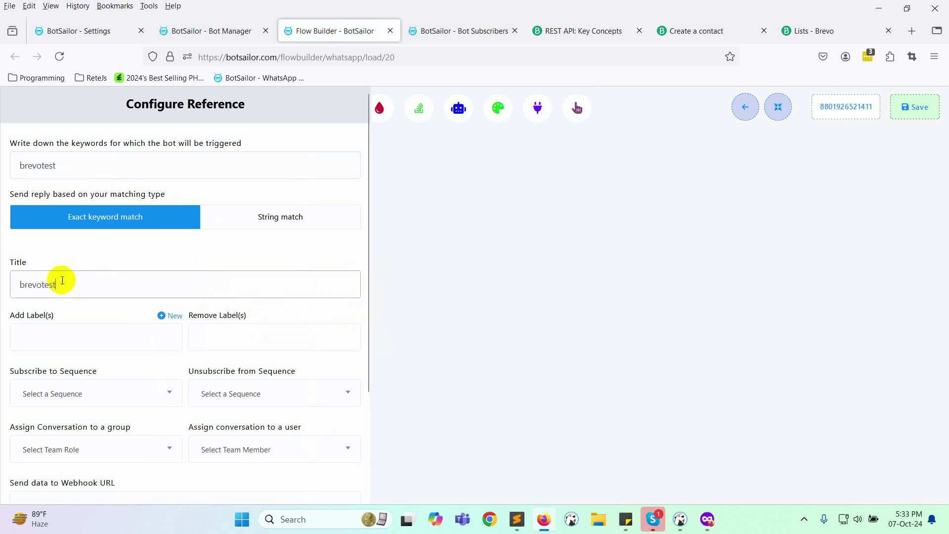
{"action": "left_click", "coordinate": [38, 483]}
Step: Attach a User Input Flow step using a new campaign 'get Email for Brevo'
{"action": "left_click_drag", "start_coordinate": [358, 390], "coordinate": [430, 275]}
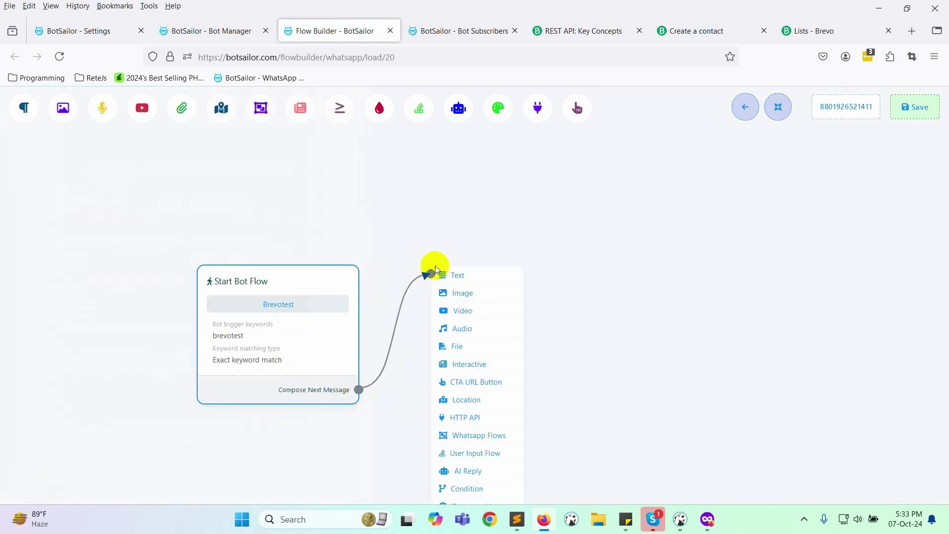
{"action": "left_click", "coordinate": [474, 452]}
{"action": "left_click_drag", "start_coordinate": [542, 470], "coordinate": [497, 303]}
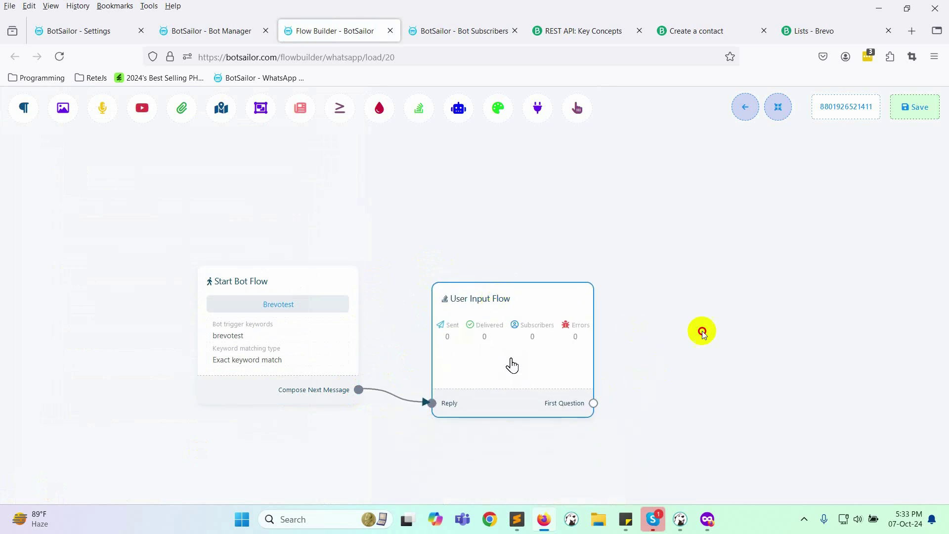
{"action": "double_click", "coordinate": [390, 333]}
{"action": "left_click", "coordinate": [139, 281]}
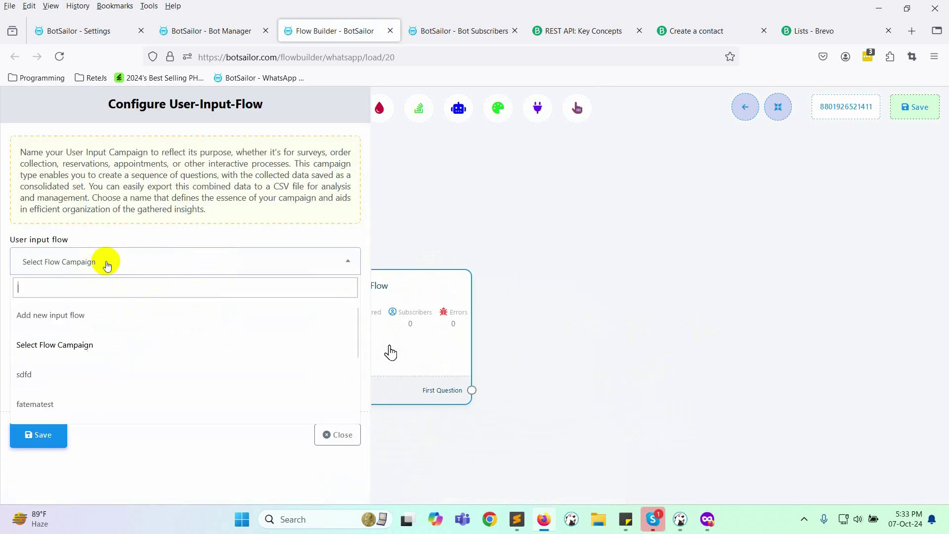
{"action": "left_click", "coordinate": [52, 317]}
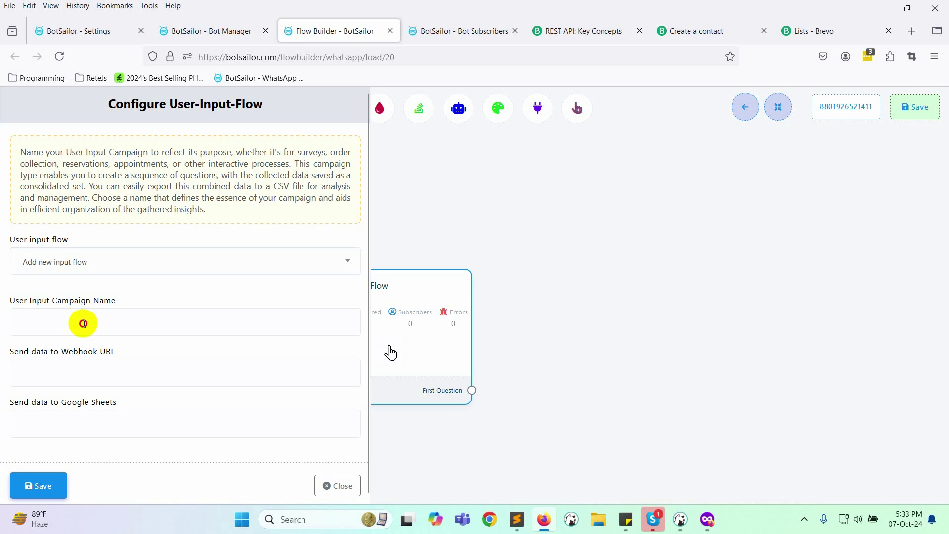
{"action": "left_click", "coordinate": [84, 323]}
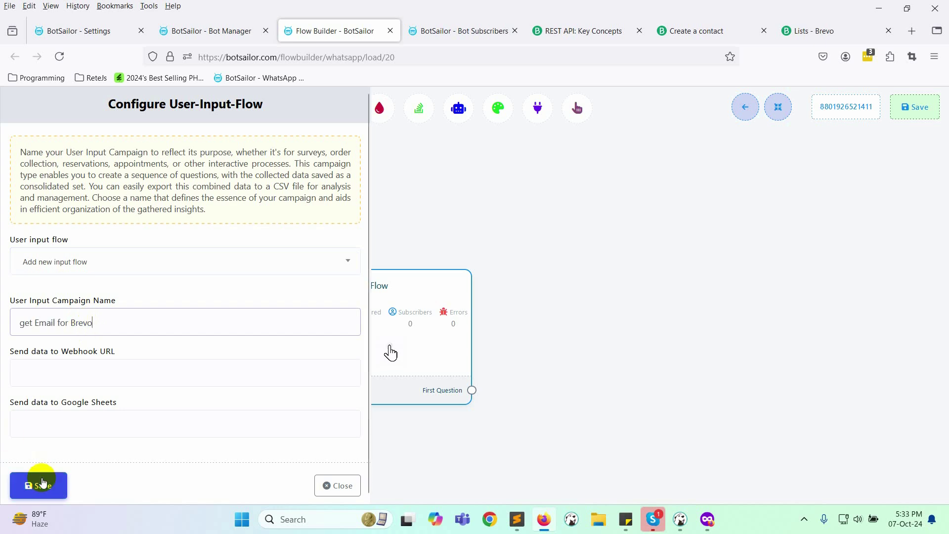
{"action": "left_click", "coordinate": [38, 485]}
{"action": "left_click", "coordinate": [778, 107]}
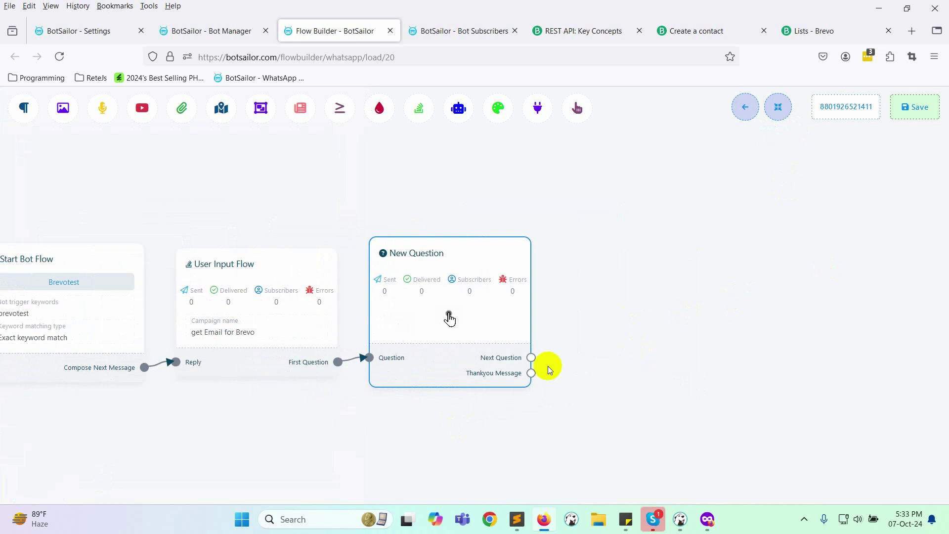
Step: Add a 'Thanks for your email' Text reply after the question's thank-you output
{"action": "left_click_drag", "start_coordinate": [552, 366], "coordinate": [626, 273]}
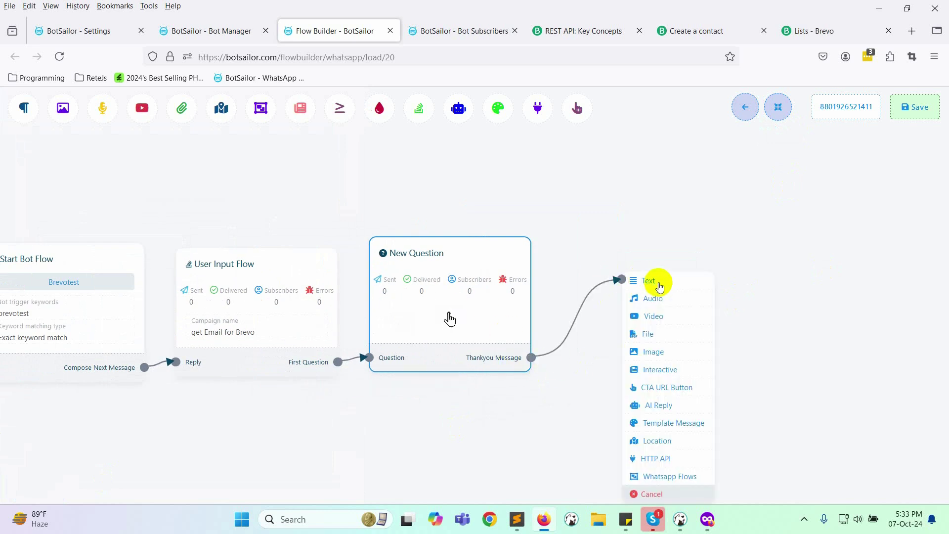
{"action": "left_click", "coordinate": [656, 282]}
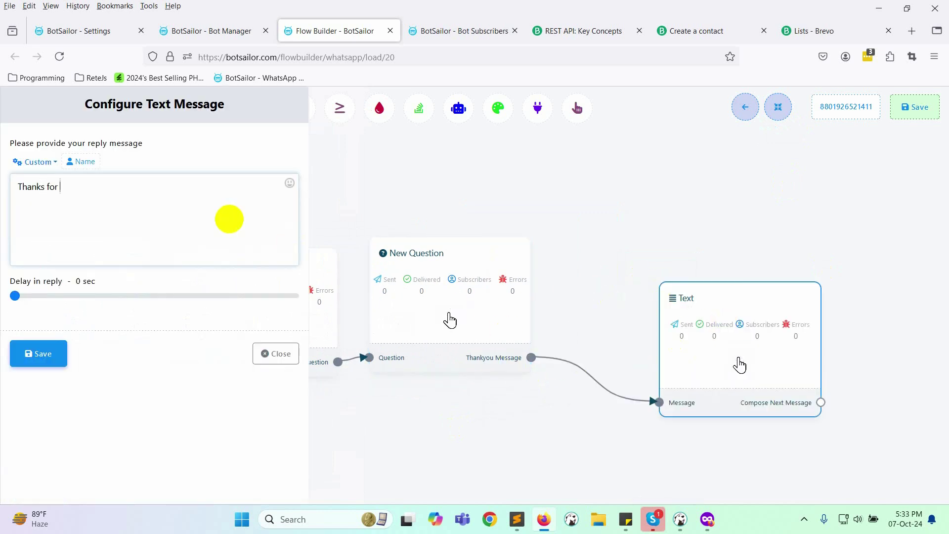
{"action": "left_click", "coordinate": [38, 354]}
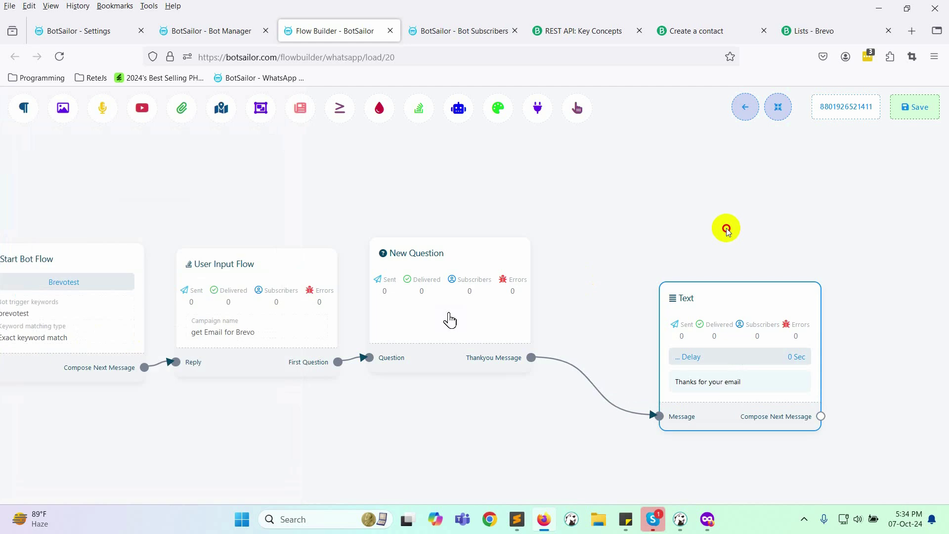
Step: Follow the text reply with an HTTP API step using Brevo Contact Add : POST
{"action": "left_click_drag", "start_coordinate": [495, 439], "coordinate": [624, 201]}
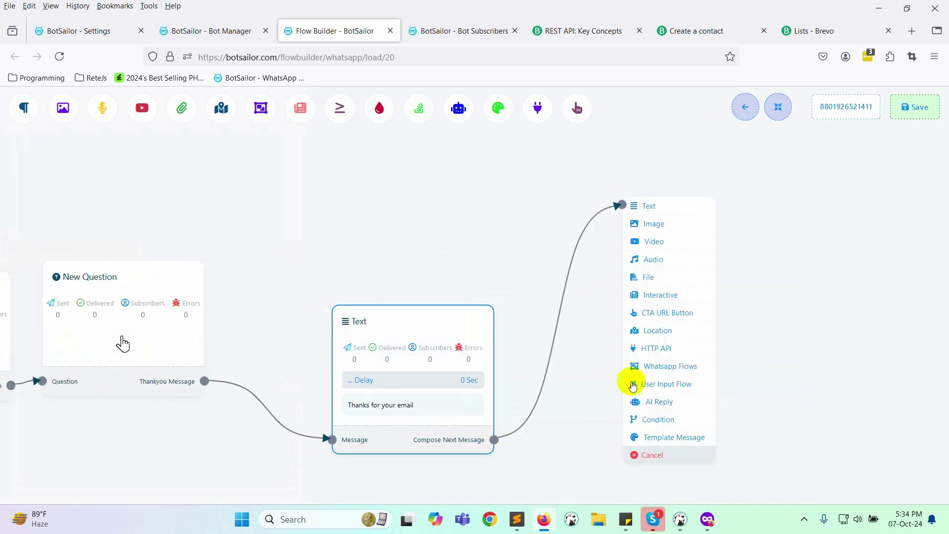
{"action": "left_click", "coordinate": [658, 345]}
{"action": "double_click", "coordinate": [736, 383]}
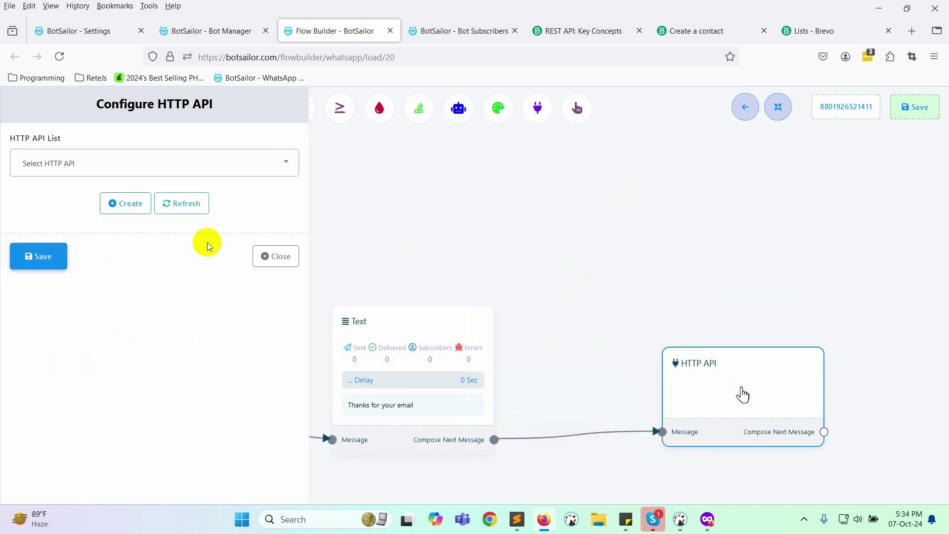
{"action": "left_click", "coordinate": [134, 158]}
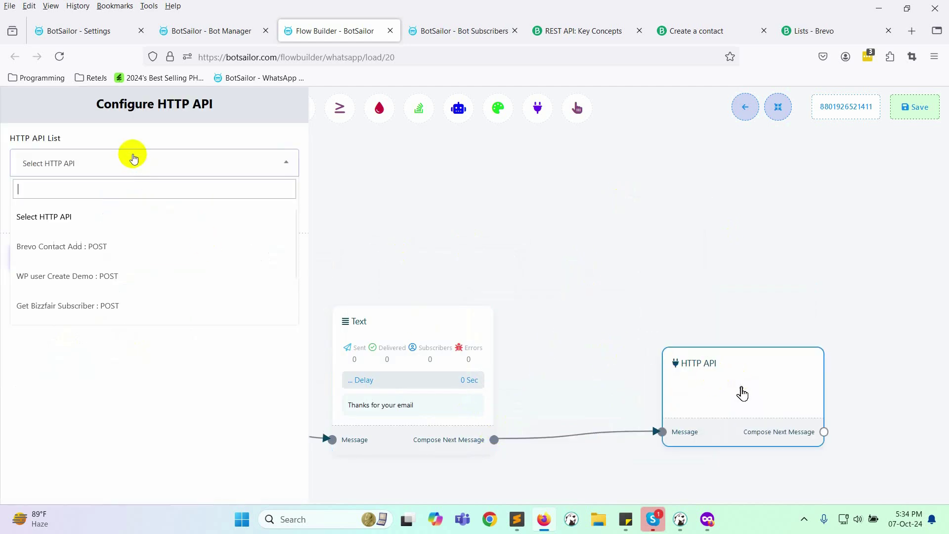
{"action": "left_click", "coordinate": [75, 246]}
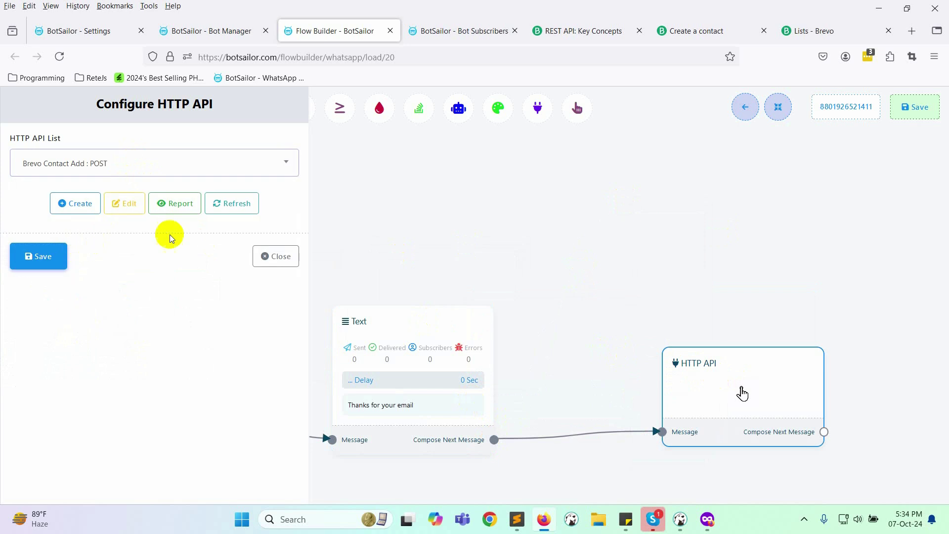
{"action": "left_click", "coordinate": [49, 262]}
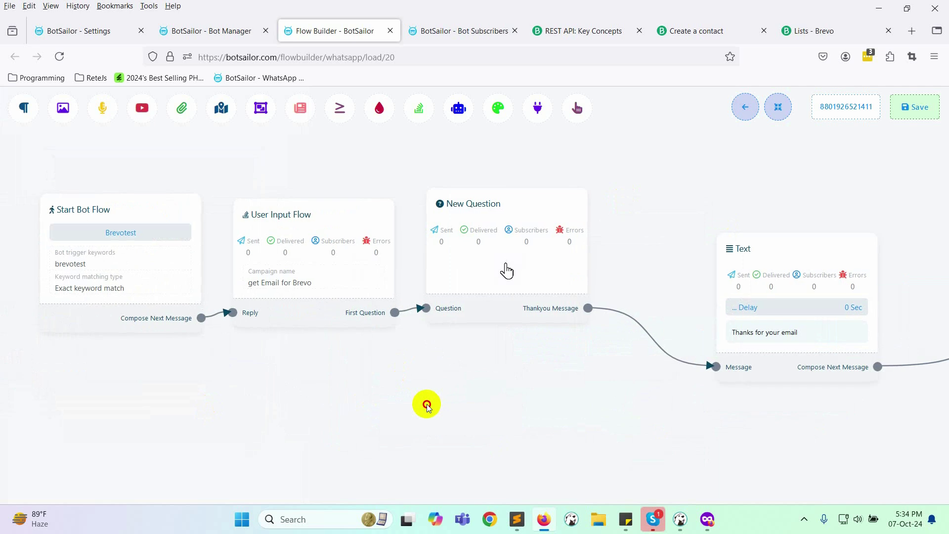
Step: Make New Question accept free keyboard input asking "What's your email address ?"
{"action": "left_click_drag", "start_coordinate": [425, 403], "coordinate": [370, 418]}
{"action": "double_click", "coordinate": [449, 289]}
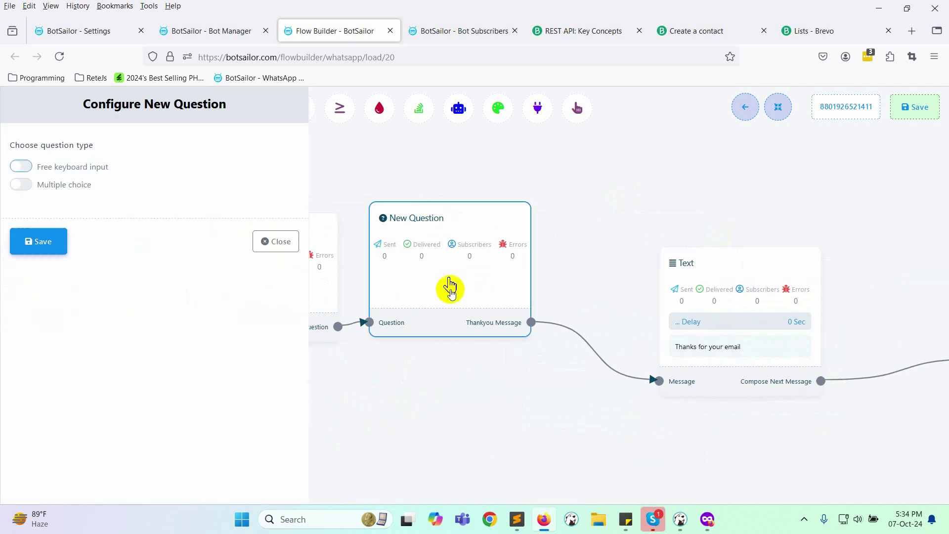
{"action": "left_click", "coordinate": [64, 166]}
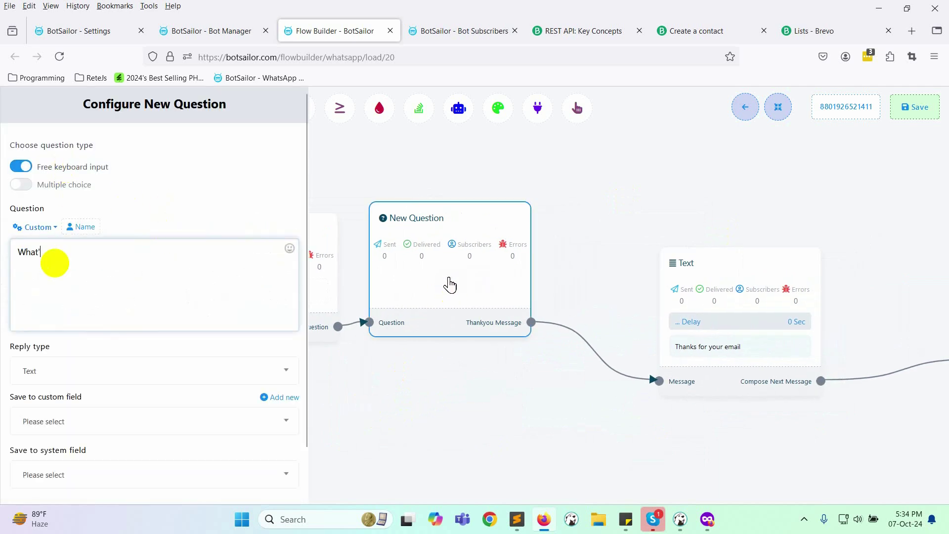
{"action": "type", "text": "s your email address ?"}
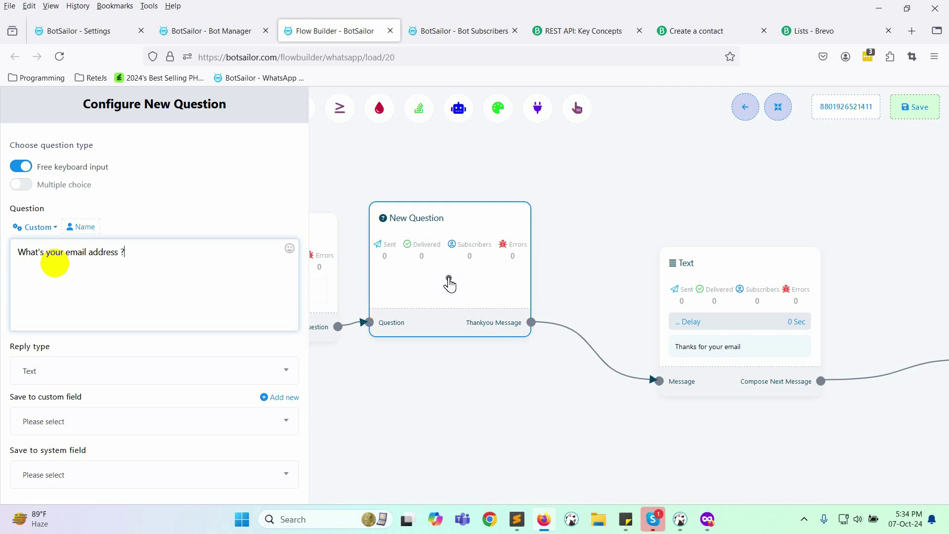
{"action": "scroll", "coordinate": [57, 286], "scroll_direction": "down", "scroll_amount": 2}
Step: Set the reply type to Email stored in the email custom field, then save the question and flow
{"action": "left_click", "coordinate": [59, 314]}
{"action": "left_click", "coordinate": [22, 399]}
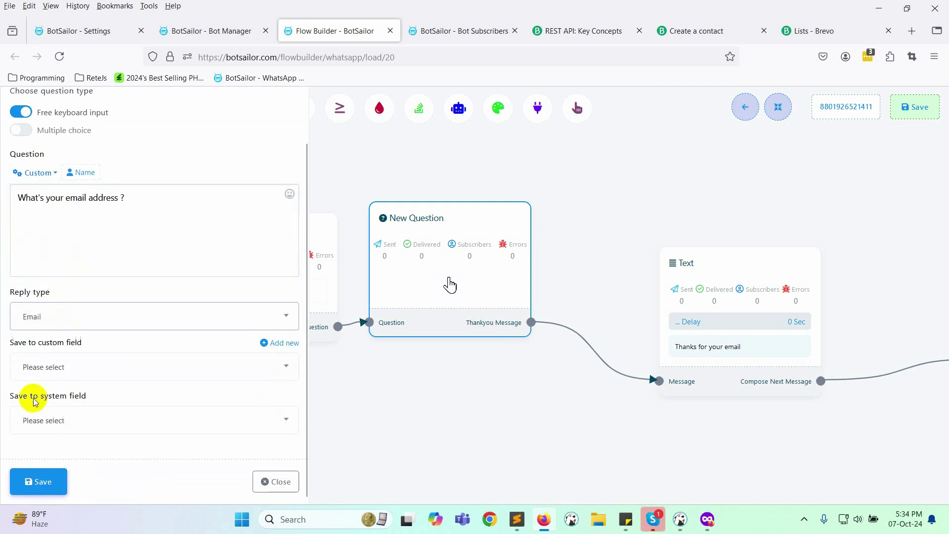
{"action": "left_click", "coordinate": [59, 367]}
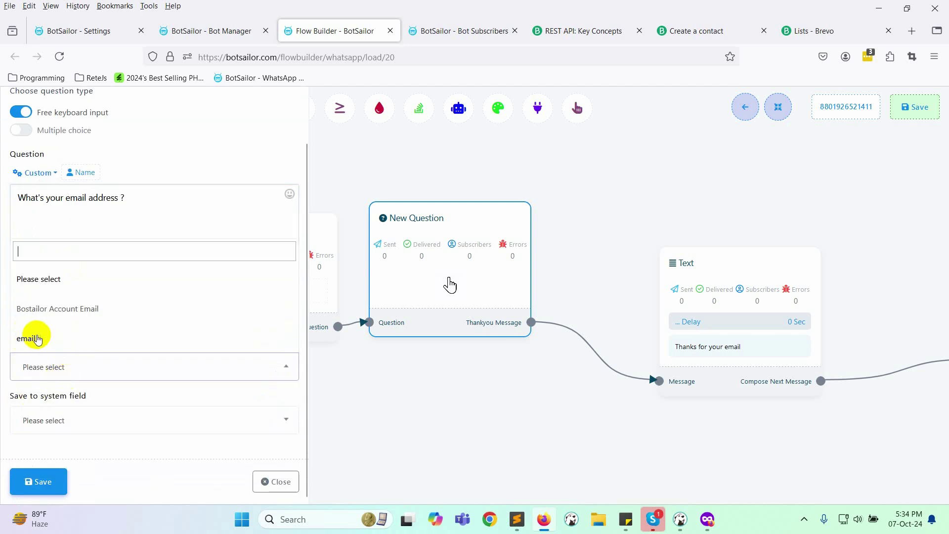
{"action": "left_click", "coordinate": [37, 338]}
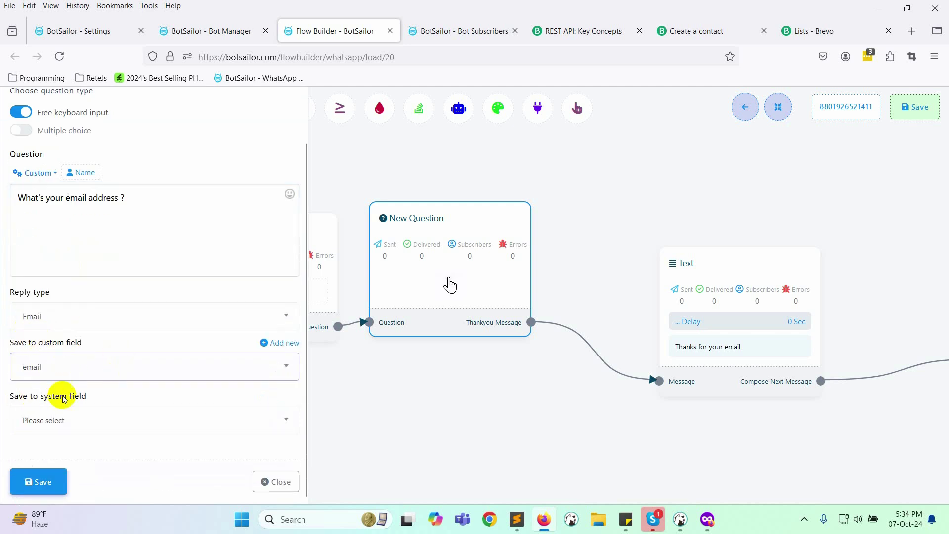
{"action": "left_click", "coordinate": [49, 478]}
{"action": "left_click", "coordinate": [777, 106]}
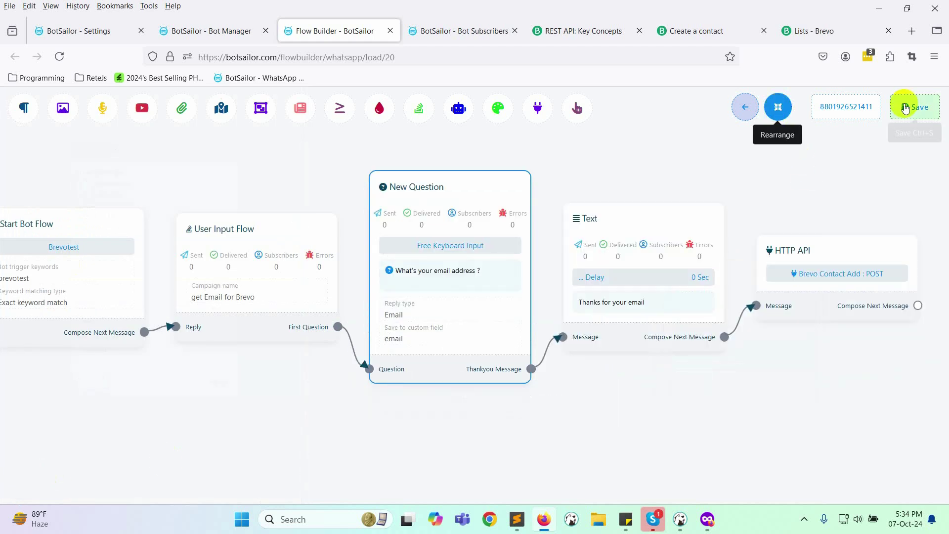
{"action": "left_click", "coordinate": [905, 108]}
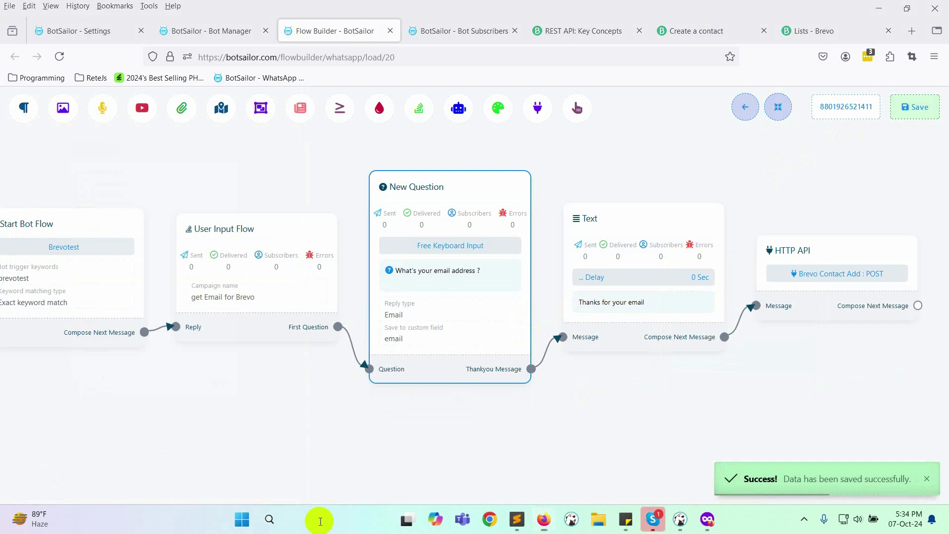
Step: Send the brevotest keyword to the bot in WhatsApp from clipboard history
{"action": "key", "text": "super+v"}
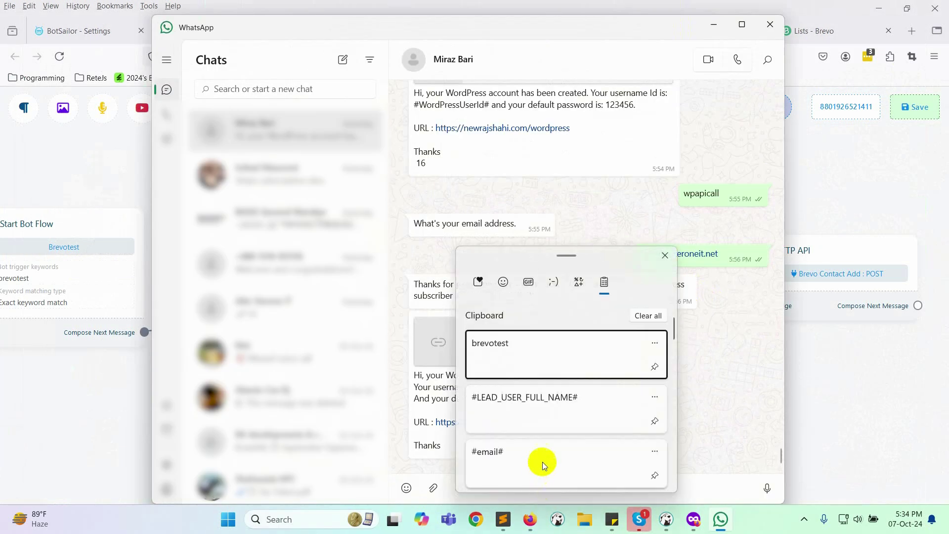
{"action": "scroll", "coordinate": [552, 384], "scroll_direction": "down", "scroll_amount": 1}
{"action": "scroll", "coordinate": [552, 384], "scroll_direction": "up", "scroll_amount": 1}
{"action": "key", "text": "Return"}
{"action": "key", "text": "Return"}
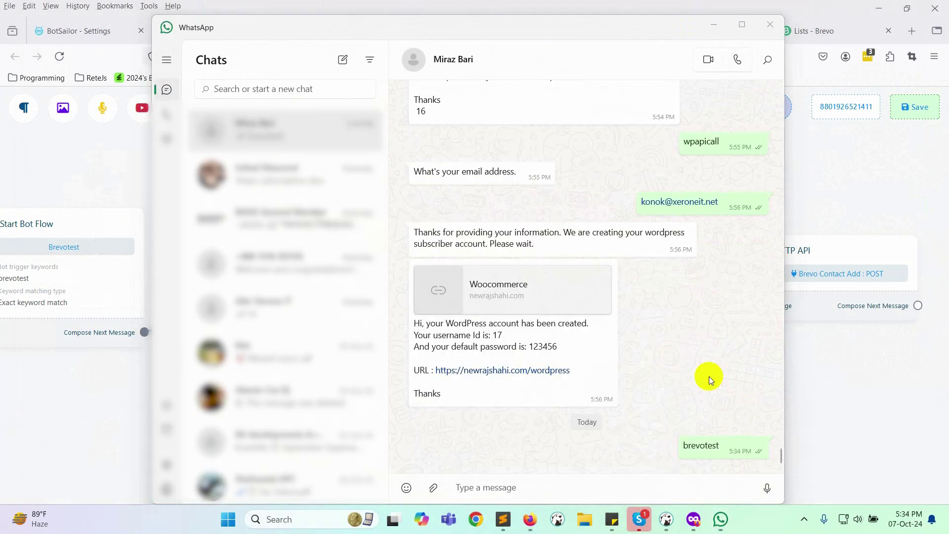
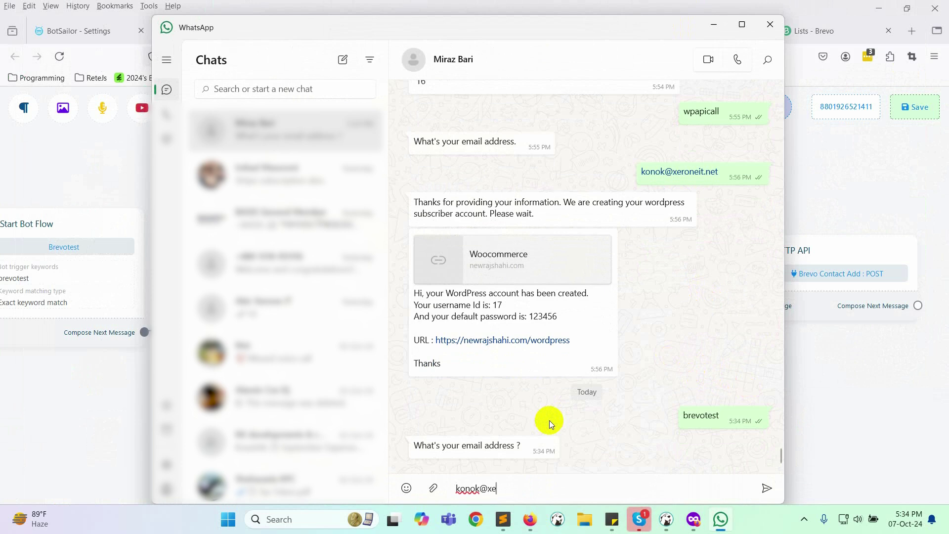
Step: Answer the bot's email question with the test email address
{"action": "key", "text": "Return"}
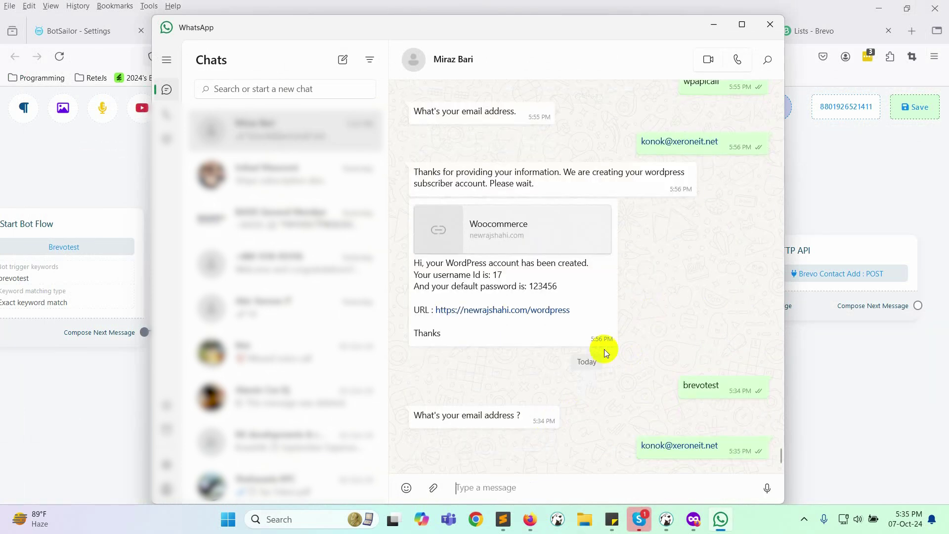
{"action": "left_click", "coordinate": [525, 527]}
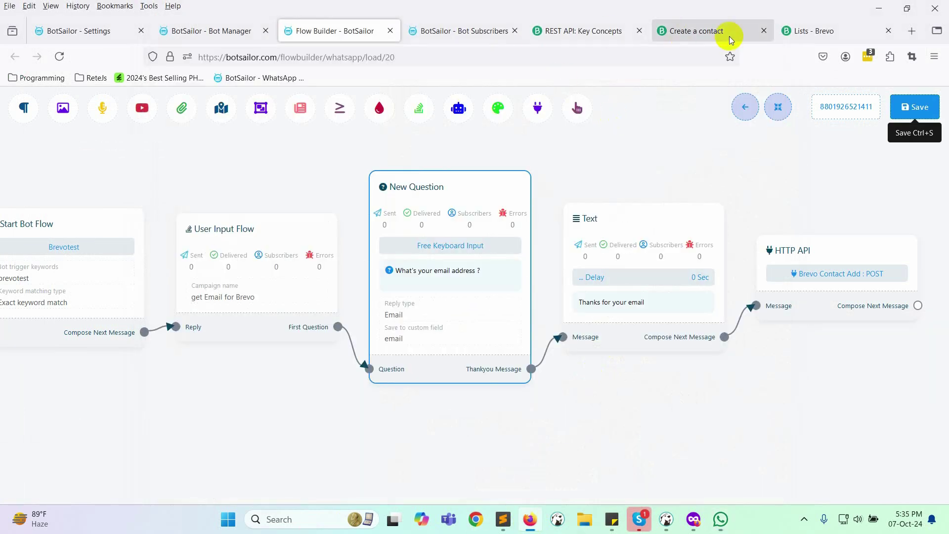
Step: On Brevo's Contacts page, search for the test contact by the start of its name
{"action": "left_click", "coordinate": [824, 30]}
{"action": "left_click", "coordinate": [64, 166]}
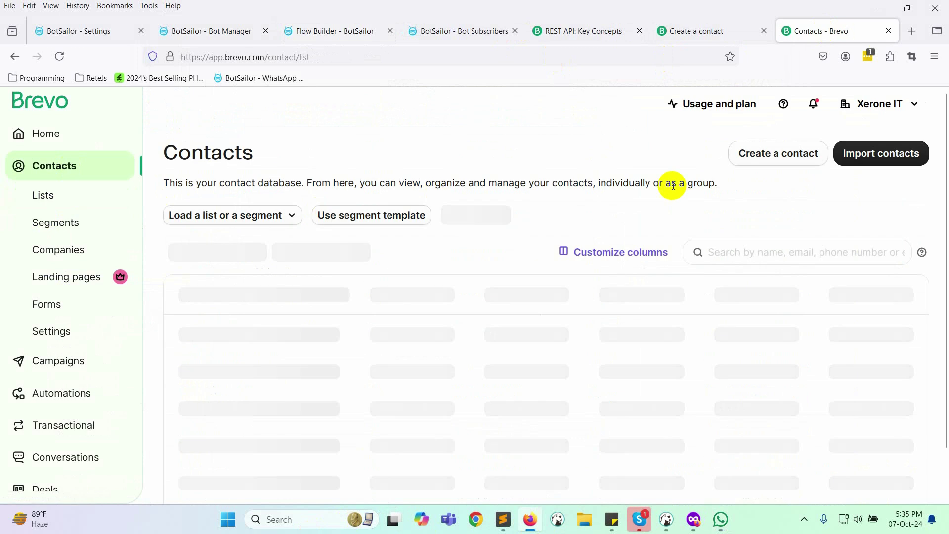
{"action": "left_click", "coordinate": [756, 250]}
{"action": "type", "text": "Konok"}
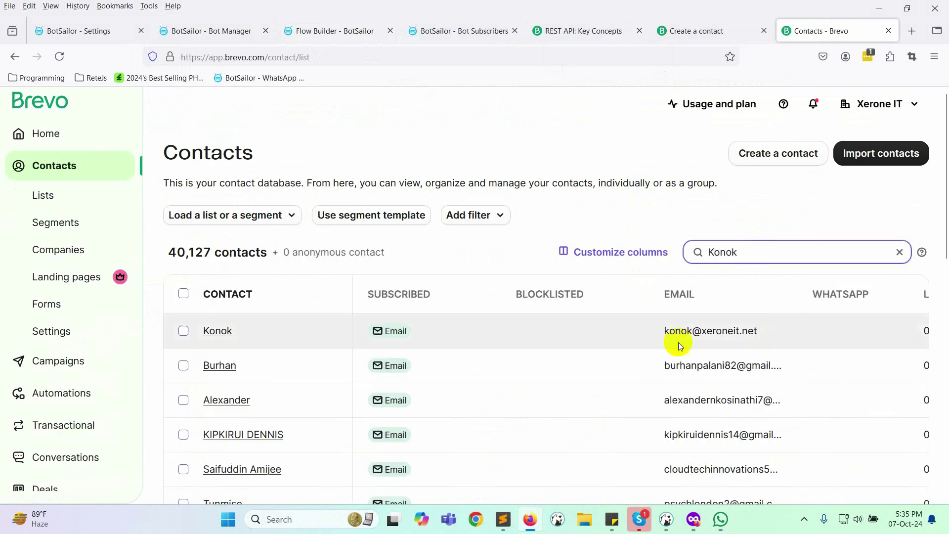